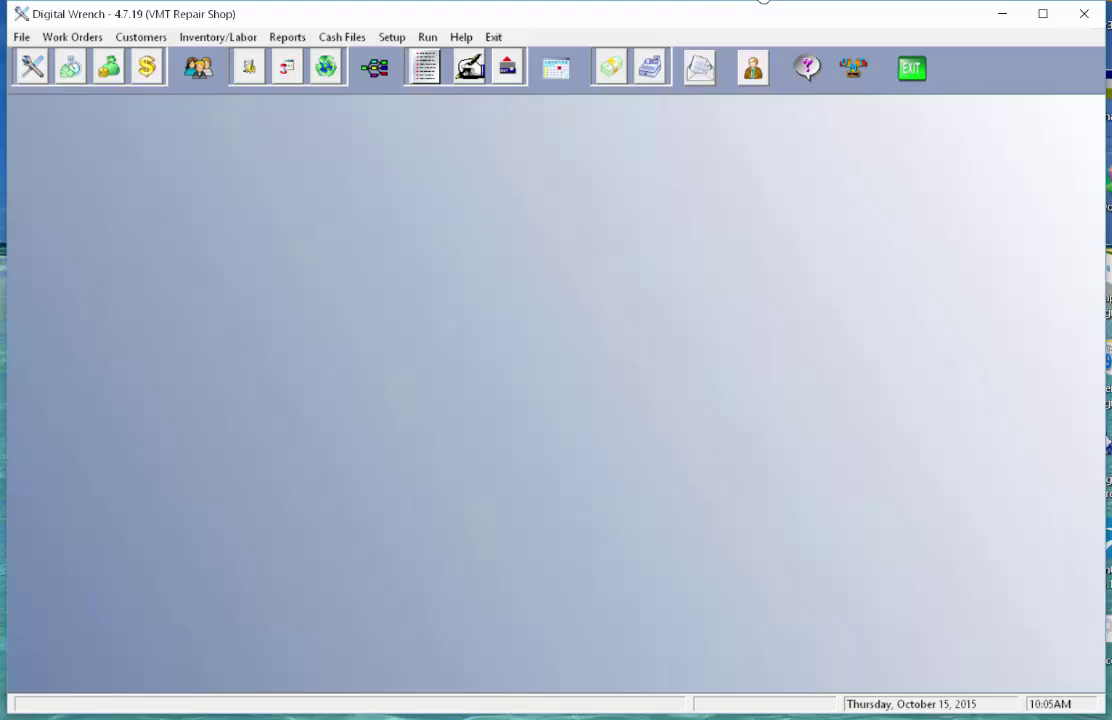
# Step: Review the billing setup for interest, days between billing and late messages, and cancel it without changes
pyautogui.click(340, 38)
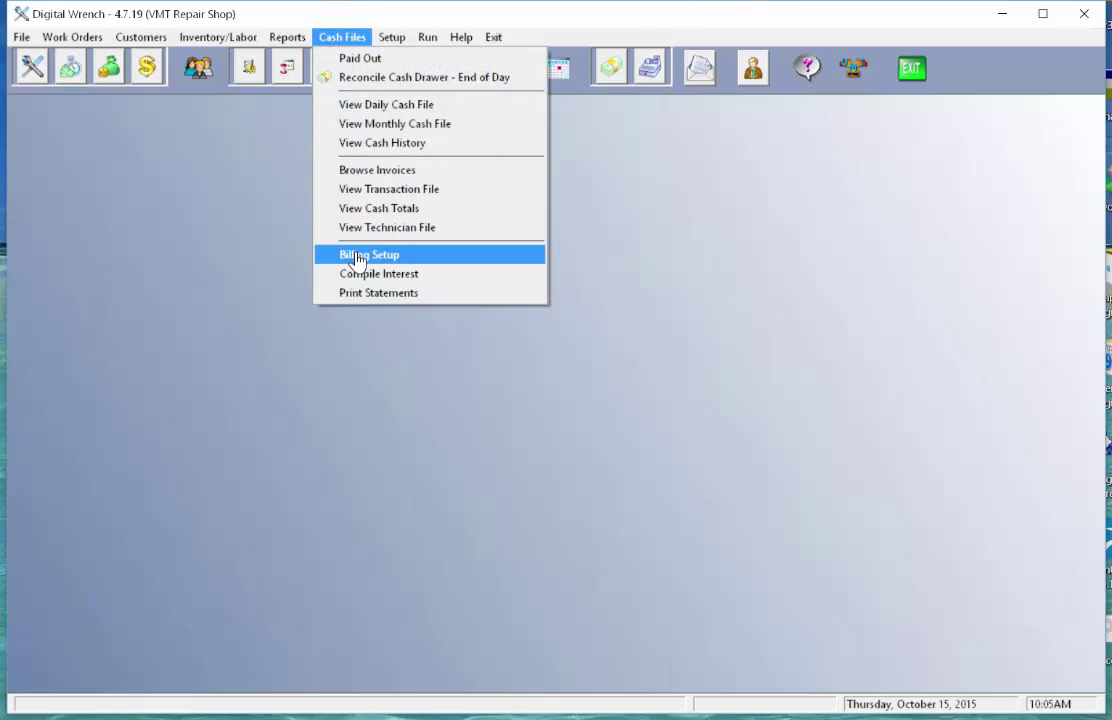
pyautogui.click(358, 256)
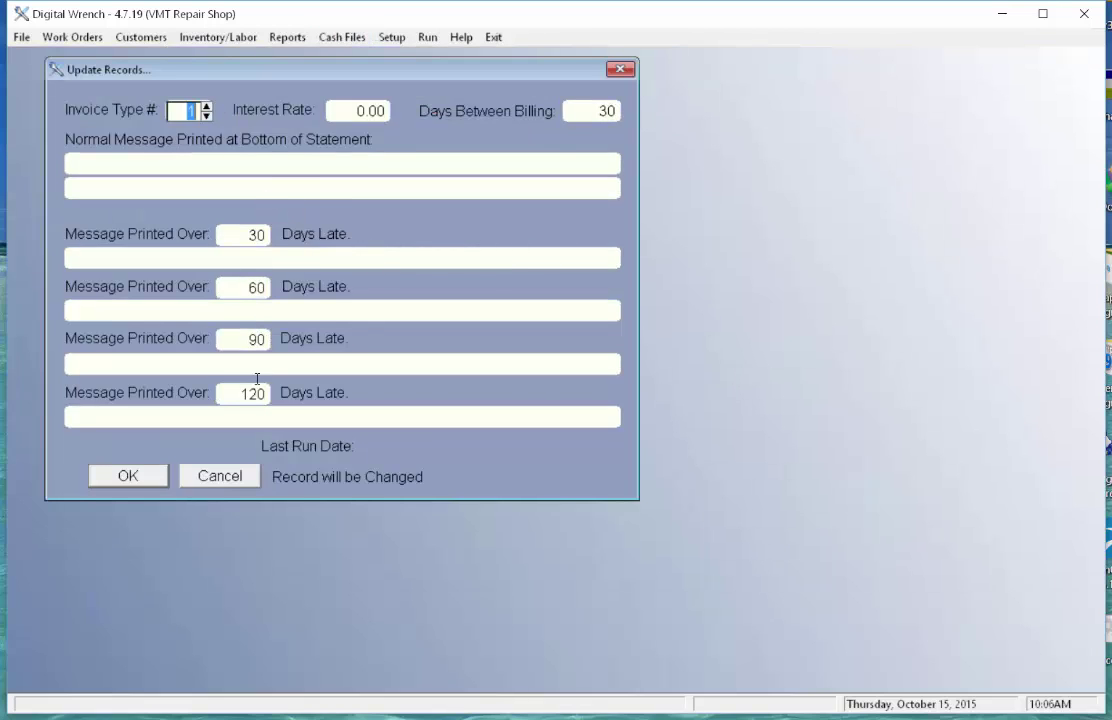
pyautogui.click(231, 484)
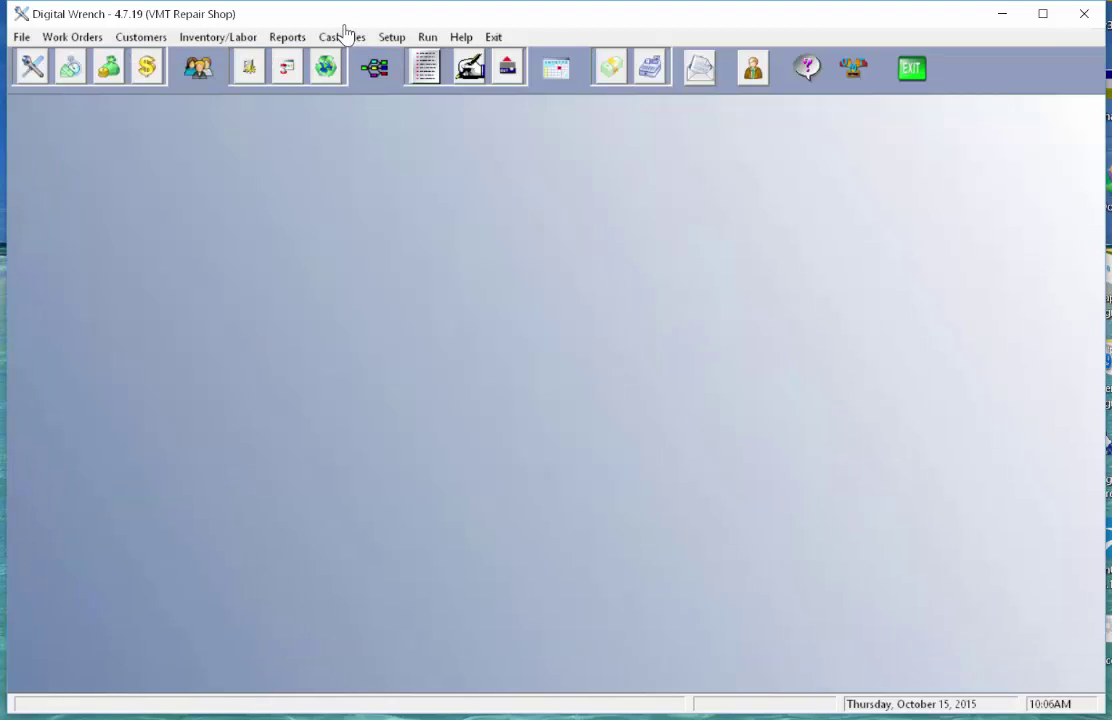
pyautogui.click(342, 37)
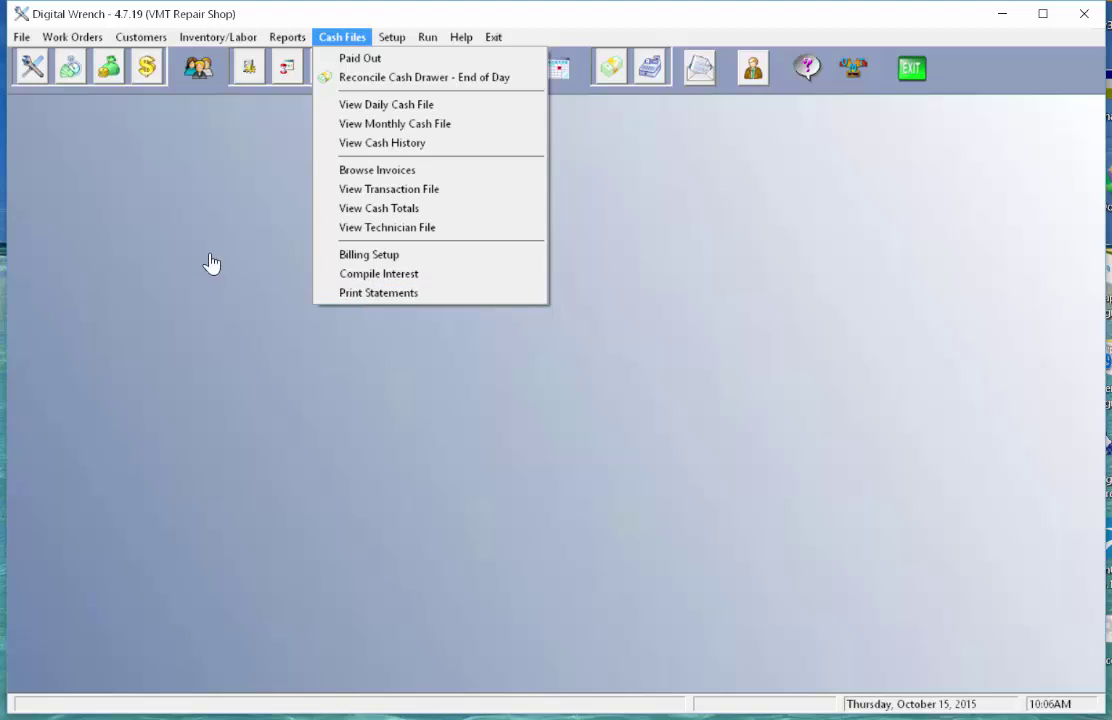
pyautogui.click(151, 198)
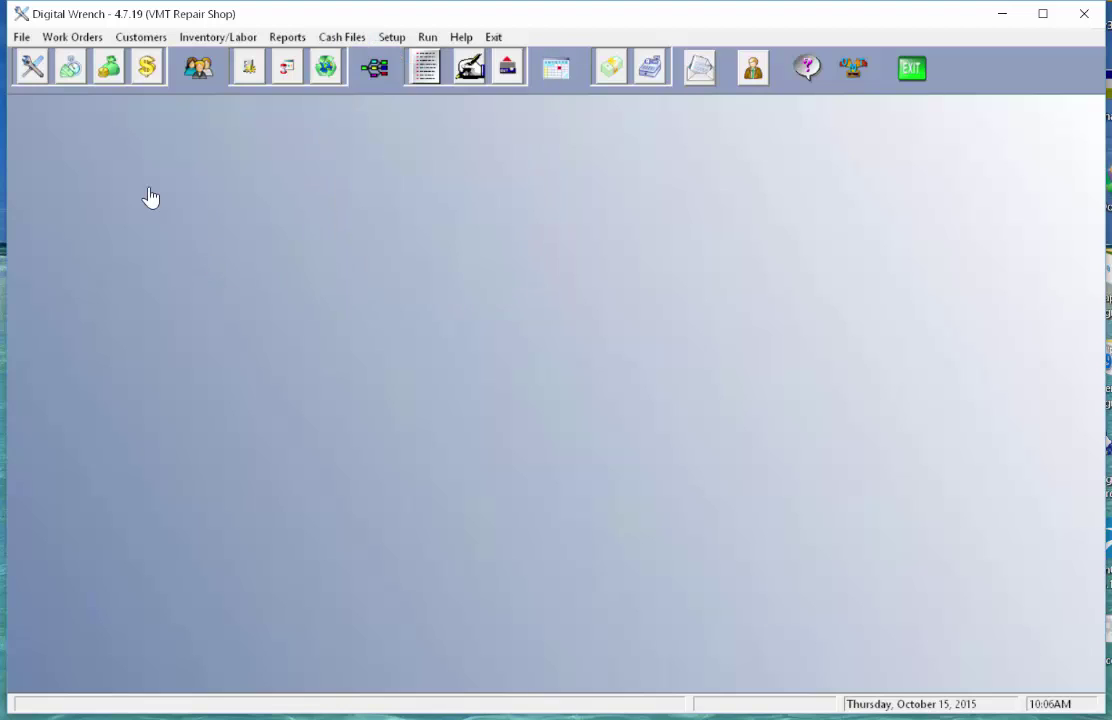
# Step: Open the single-customer repair order browse and load the customer's orders by customer number
pyautogui.click(147, 67)
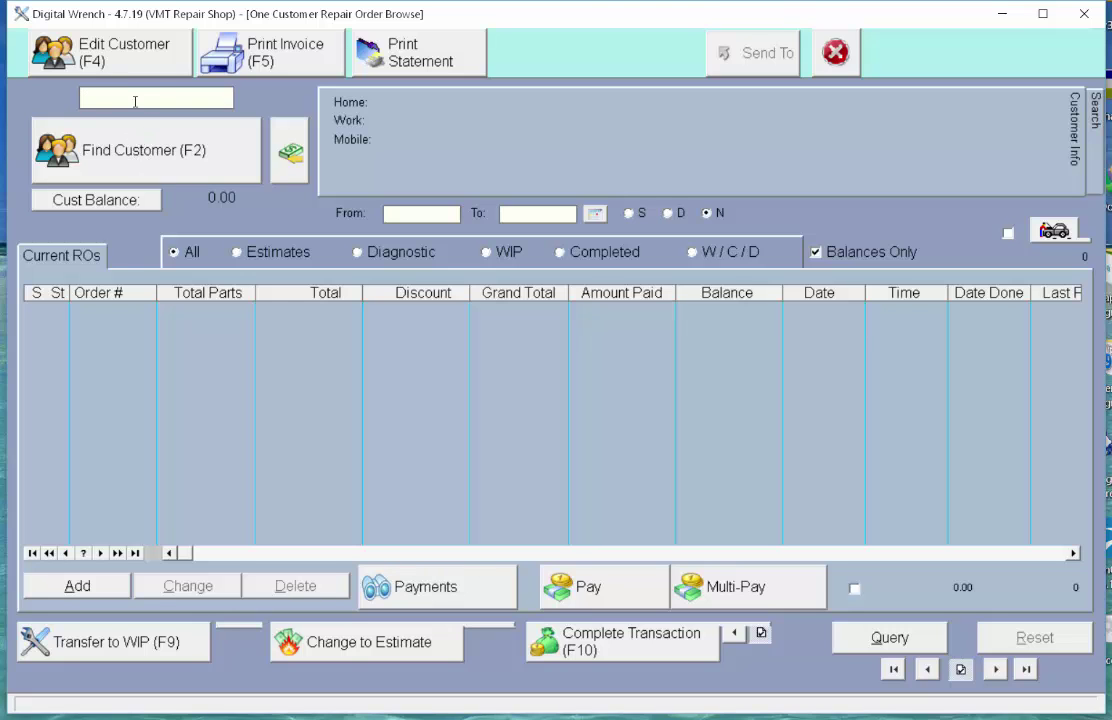
pyautogui.write('1002')
pyautogui.press('Return')
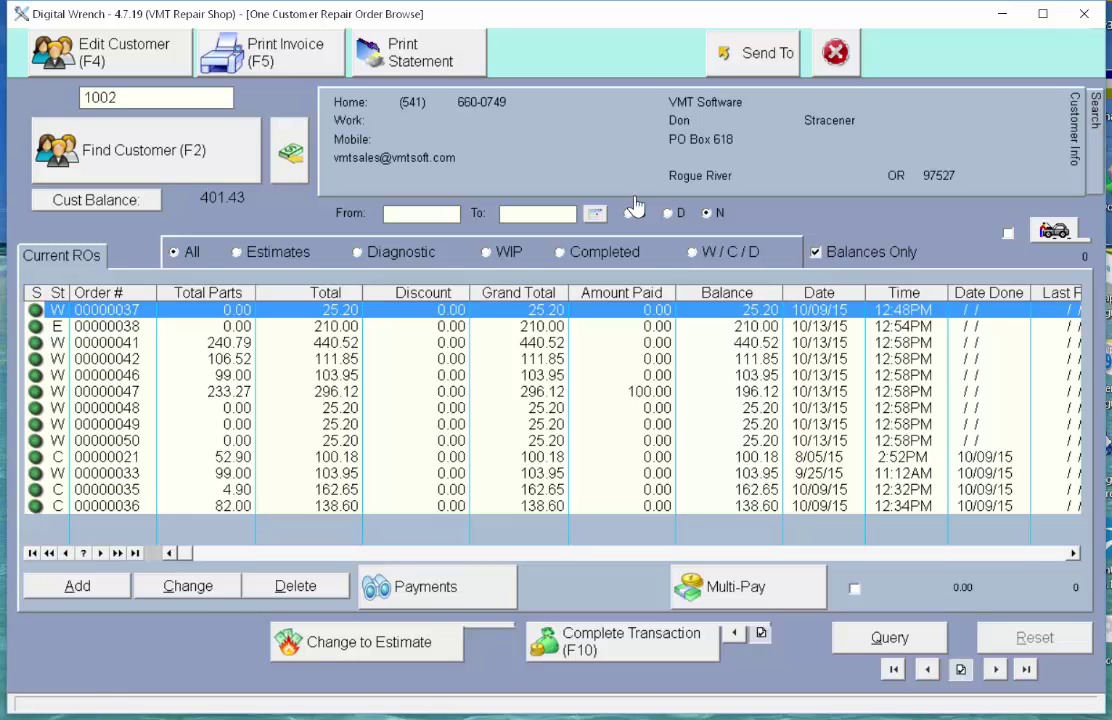
# Step: View the orders with and without Balances Only, and filter them in turn by Estimates, Diagnostic, WIP and Completed
pyautogui.click(816, 253)
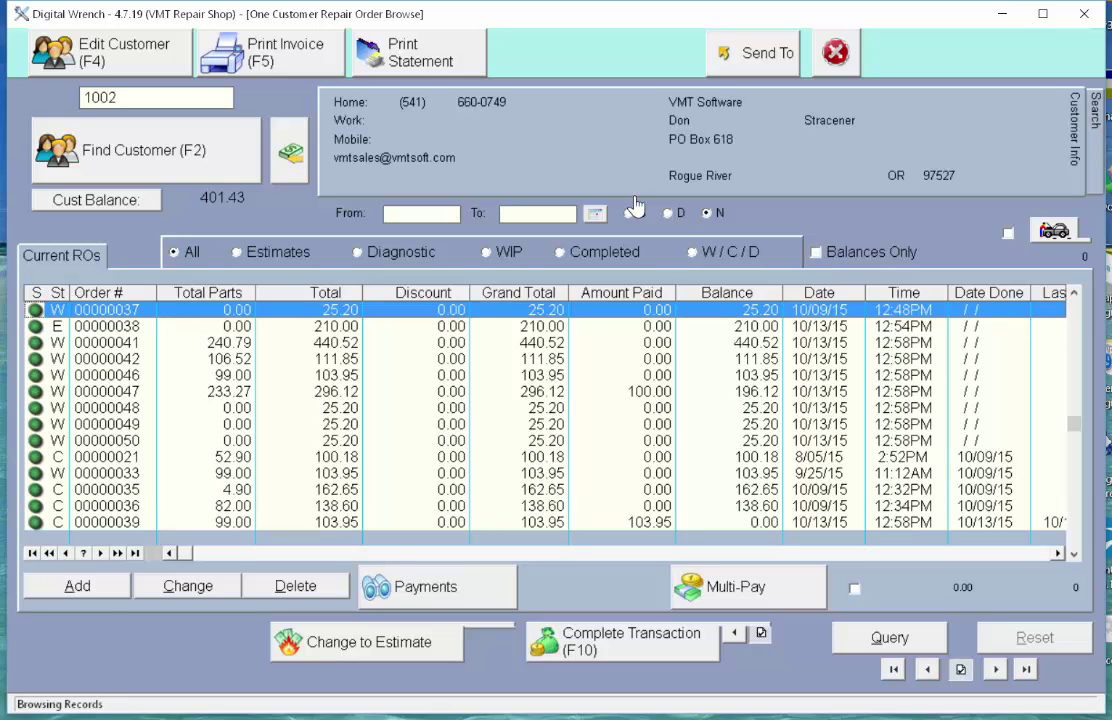
pyautogui.click(816, 253)
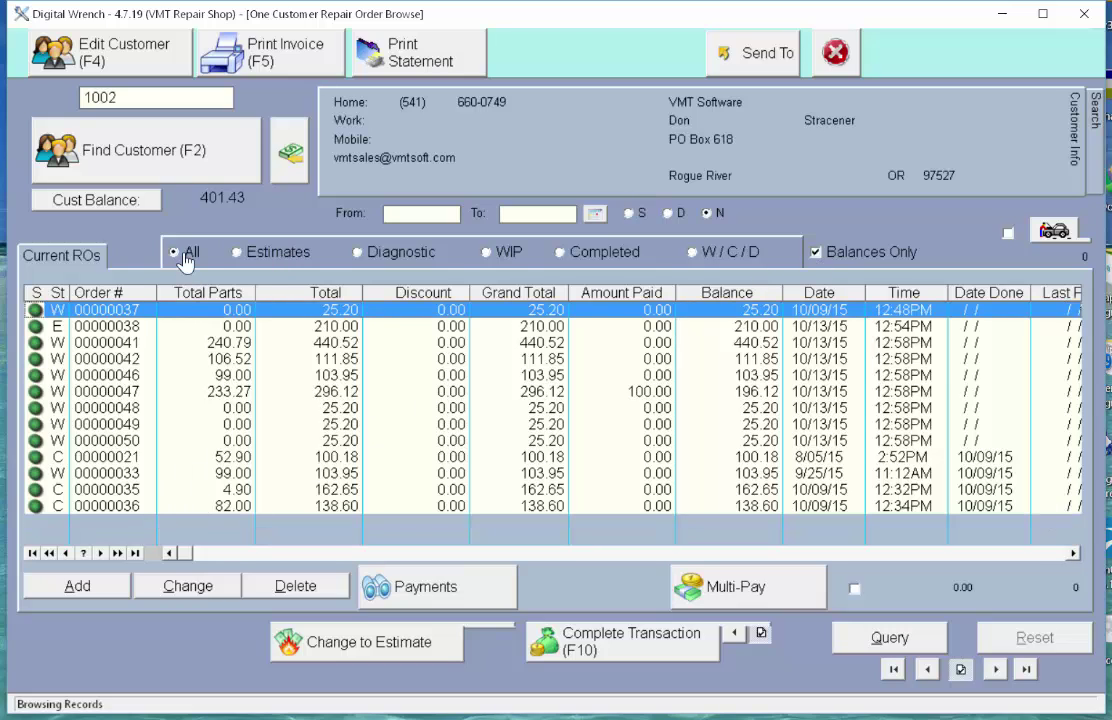
pyautogui.click(245, 252)
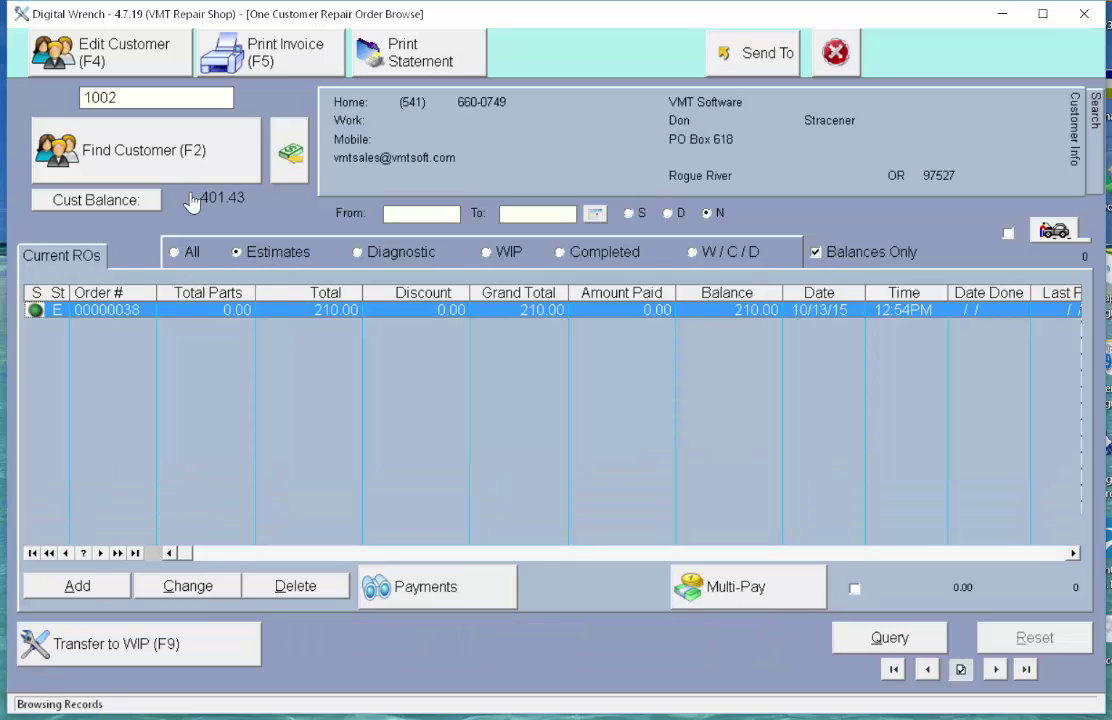
pyautogui.click(389, 256)
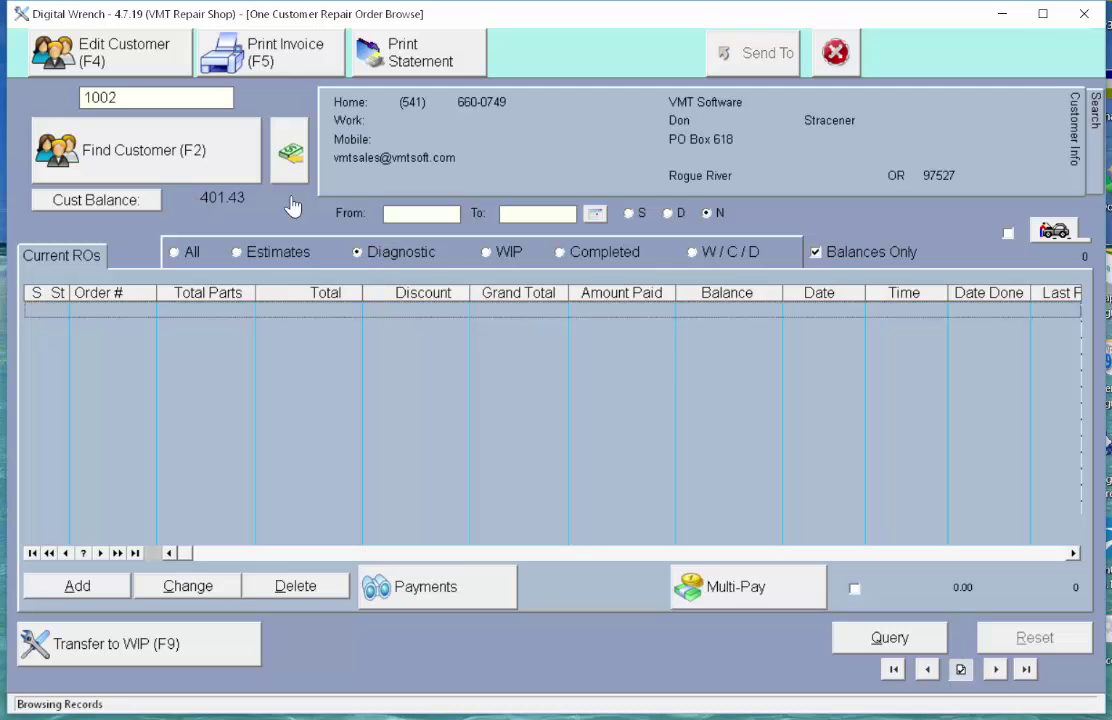
pyautogui.click(491, 254)
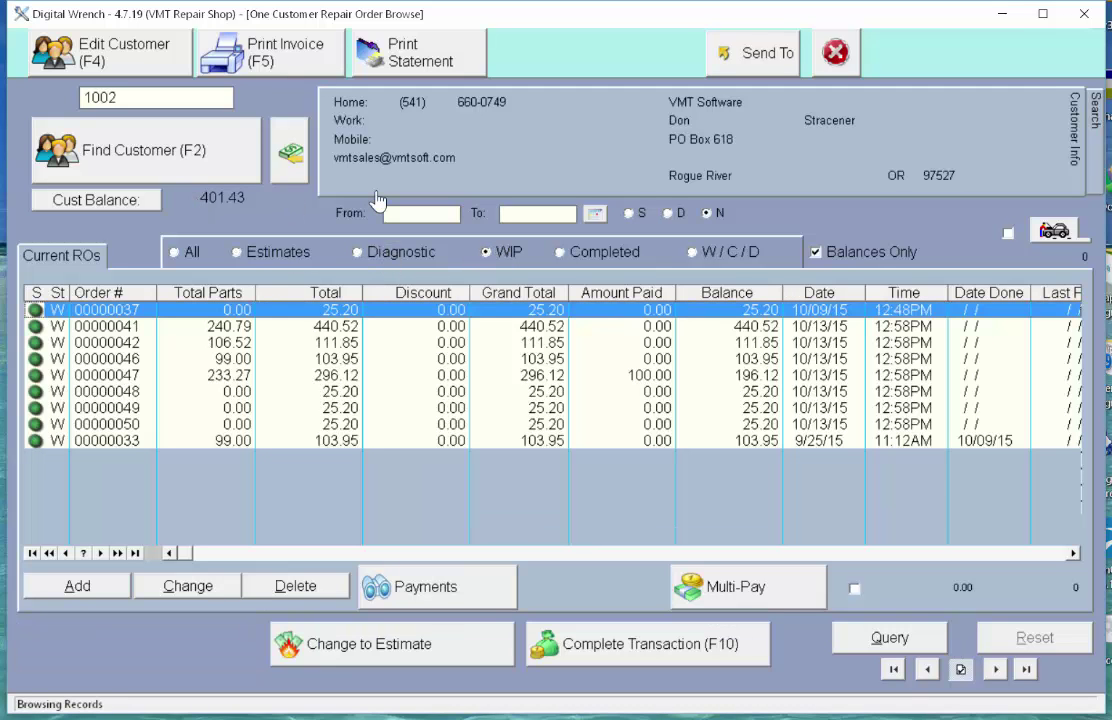
pyautogui.click(562, 254)
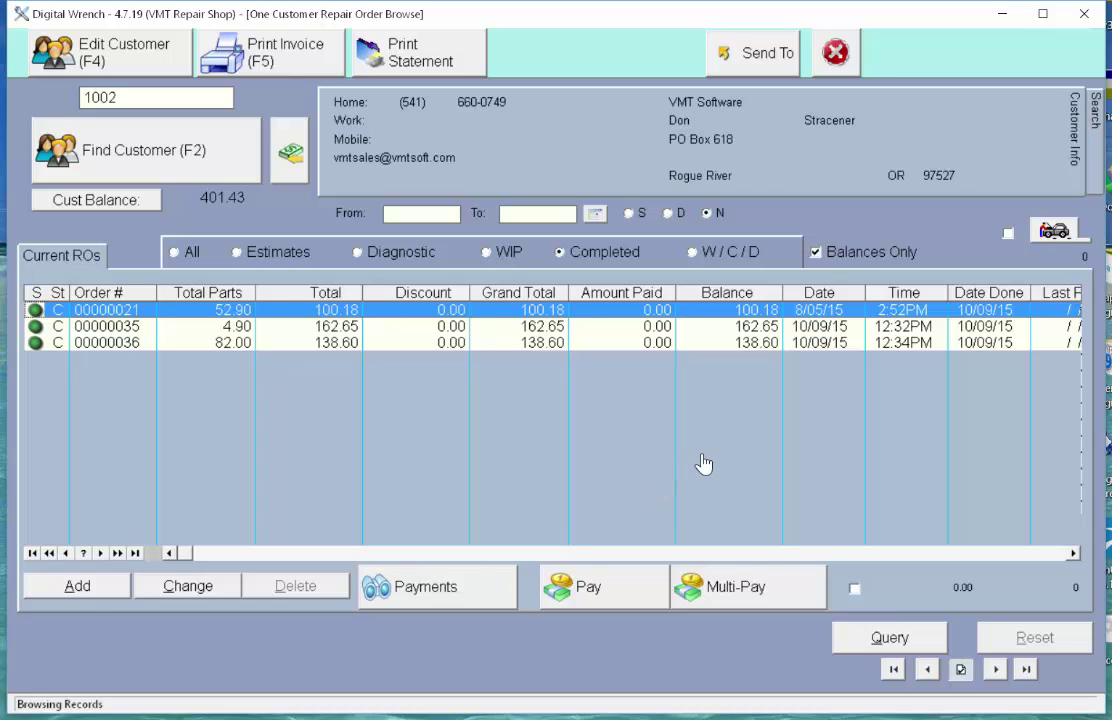
# Step: Examine the payments recorded for the first completed order and close the payment list
pyautogui.click(855, 590)
pyautogui.click(852, 588)
pyautogui.click(481, 600)
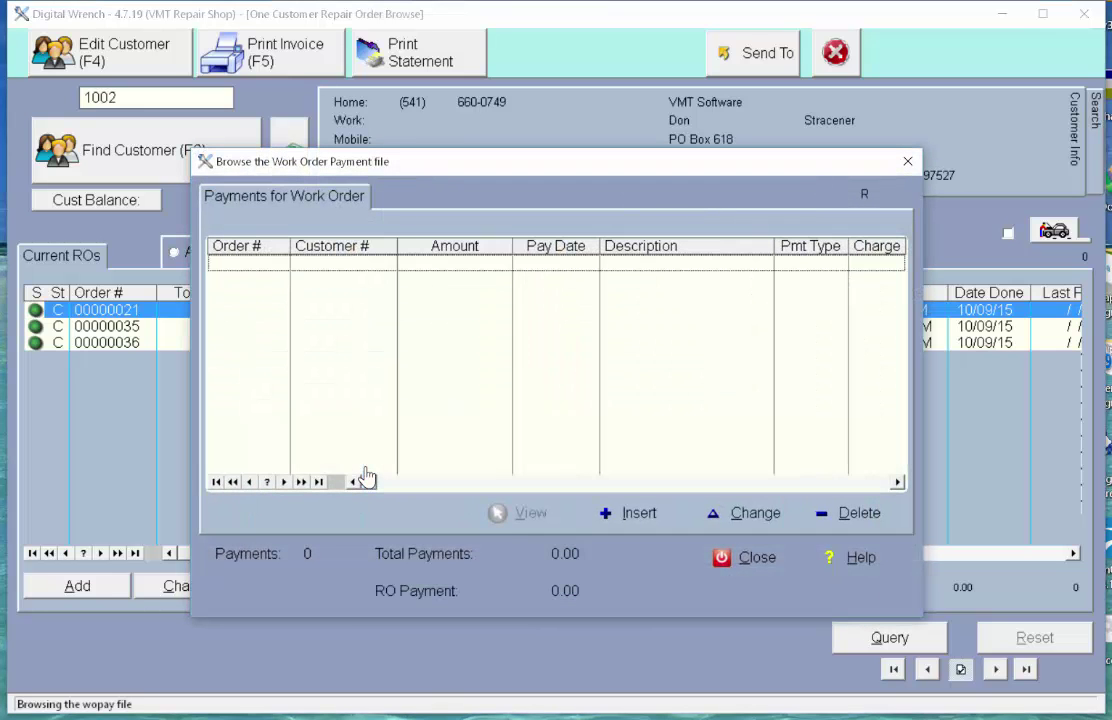
pyautogui.click(749, 559)
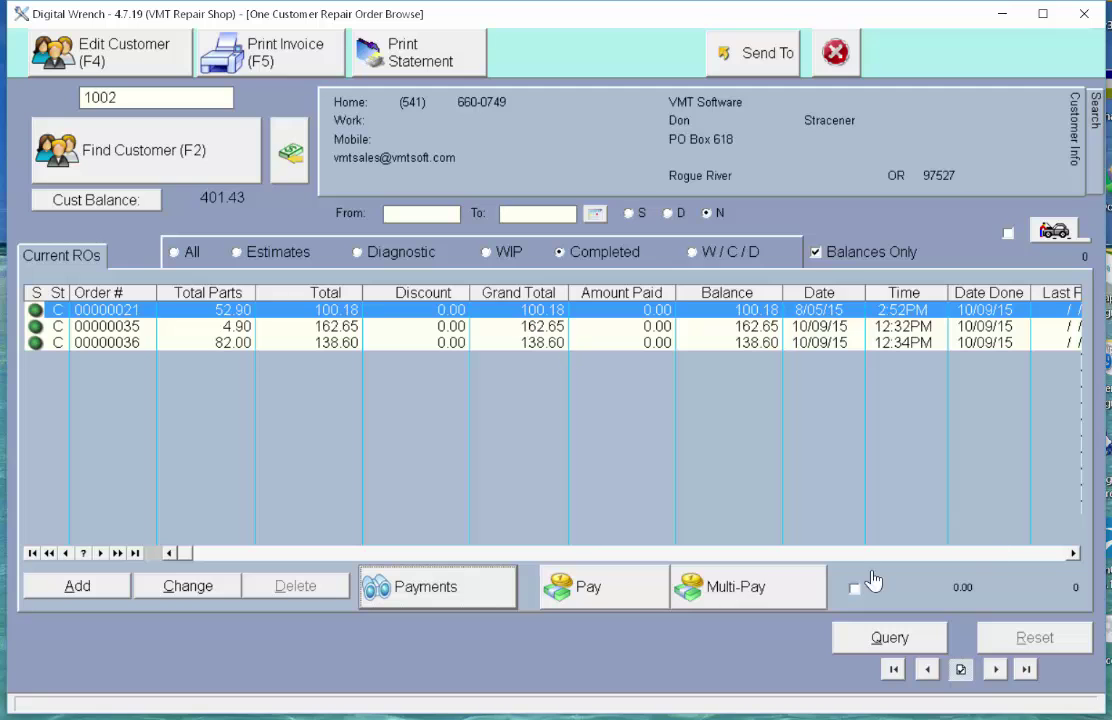
# Step: Mark three work-in-progress orders for a combined payment, and close the invoice selection without paying
pyautogui.click(753, 594)
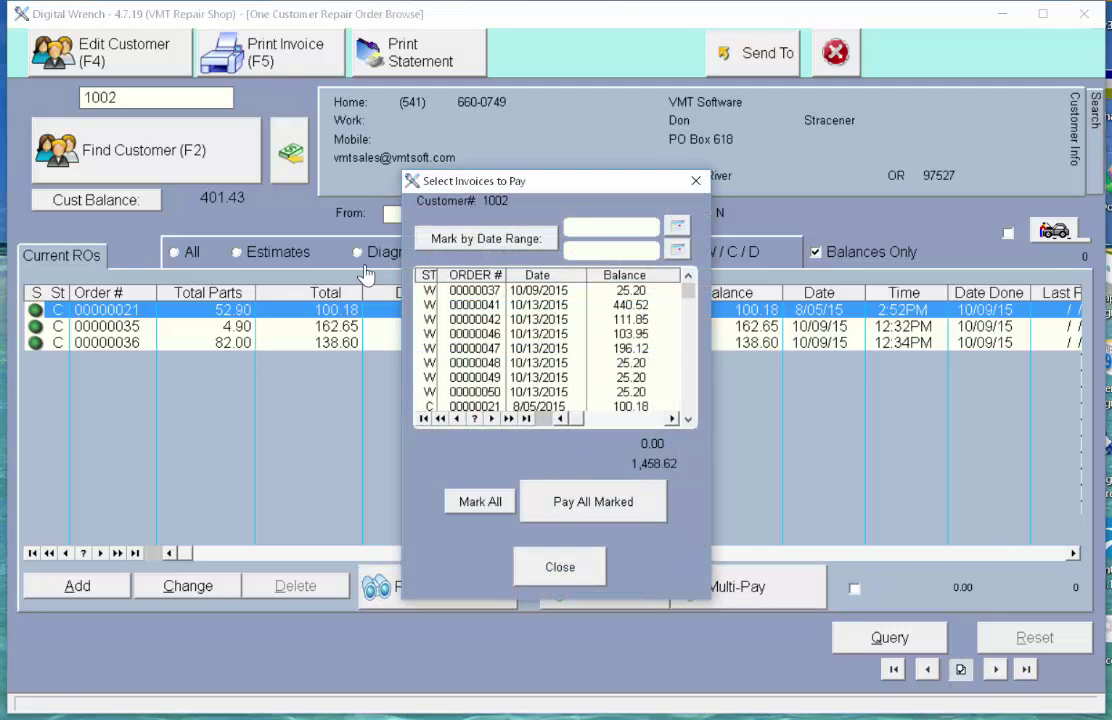
pyautogui.click(480, 334)
pyautogui.click(478, 377)
pyautogui.click(481, 305)
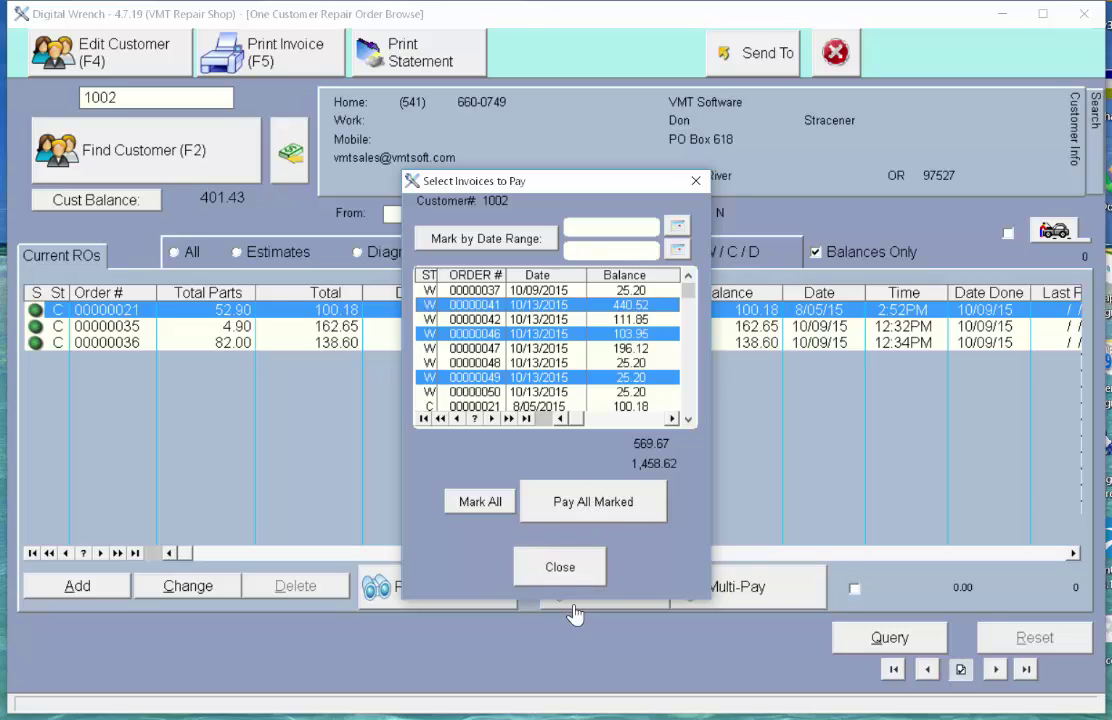
pyautogui.click(560, 568)
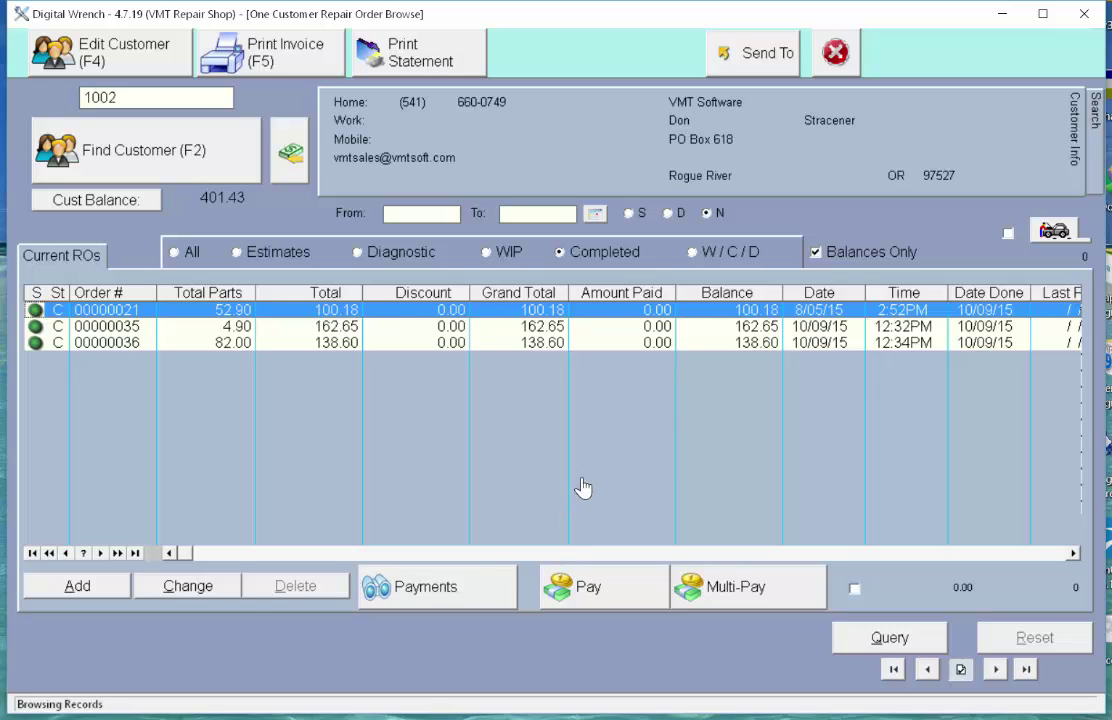
# Step: List orders of all statuses and select the 2012 Frightliner Cab Over as the unit
pyautogui.click(178, 255)
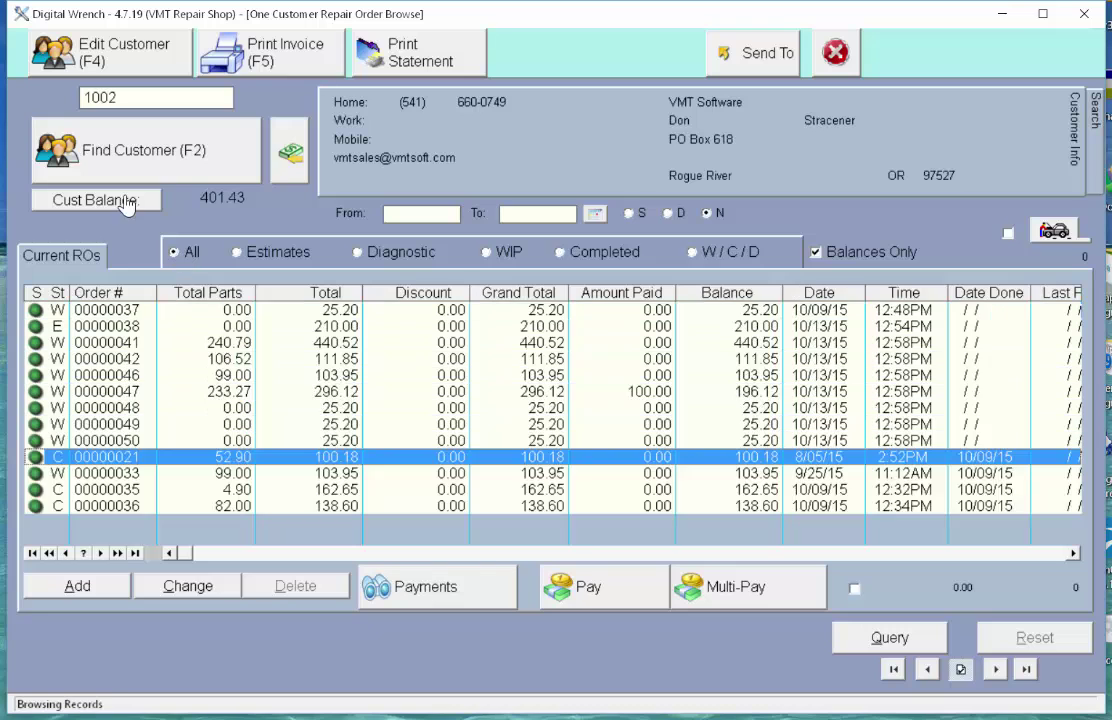
pyautogui.click(1055, 238)
pyautogui.click(415, 315)
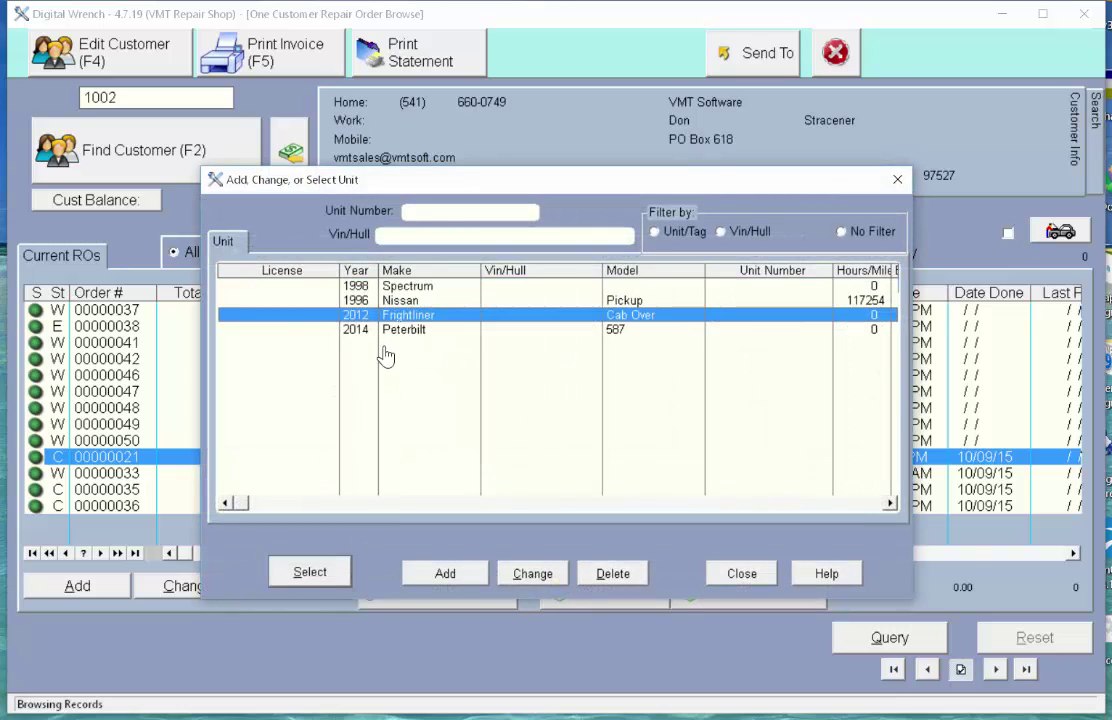
pyautogui.click(305, 571)
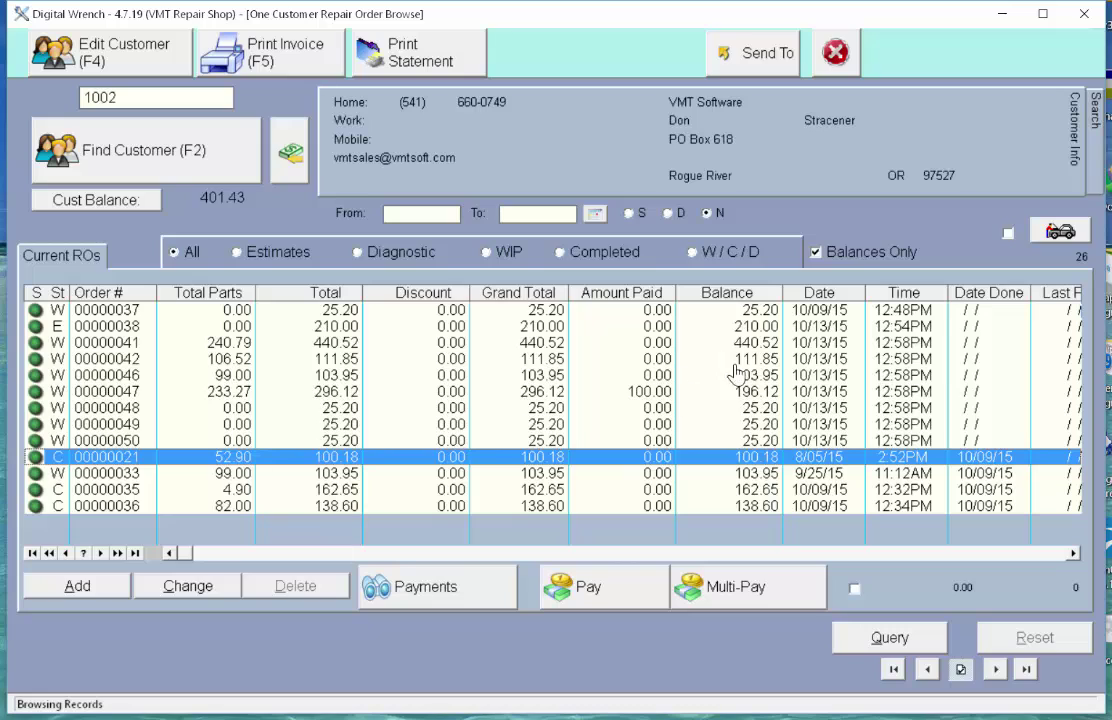
# Step: View only the selected unit's repair orders, and turn the unit filter off again
pyautogui.click(1007, 233)
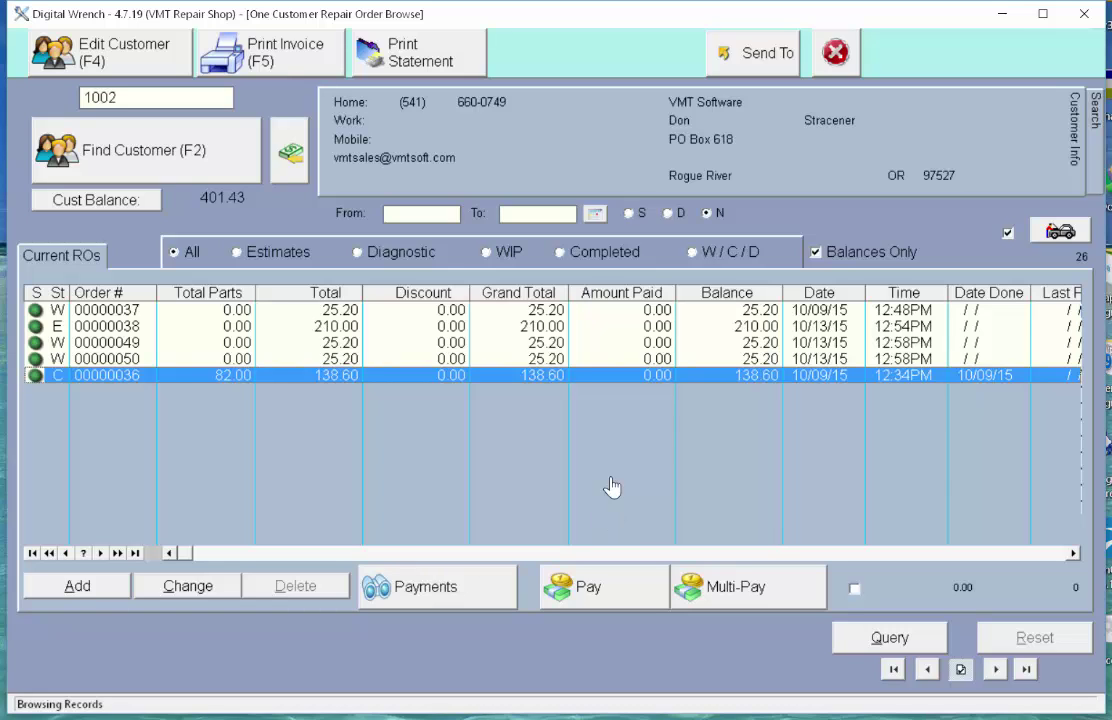
pyautogui.click(1008, 234)
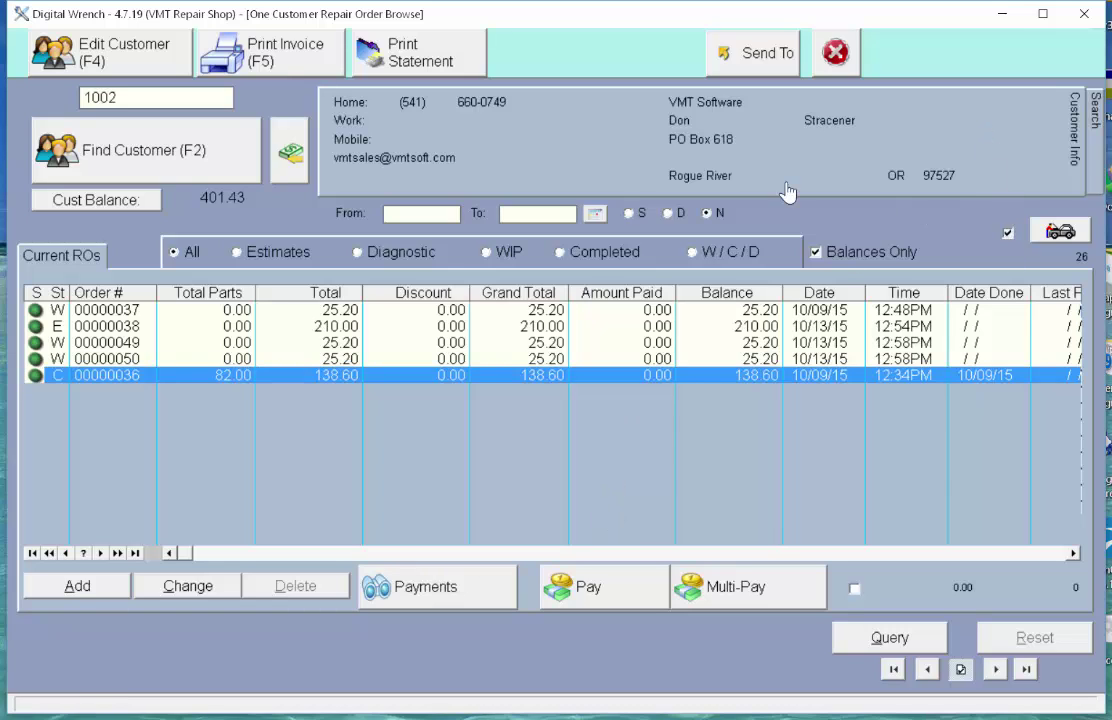
pyautogui.click(1008, 234)
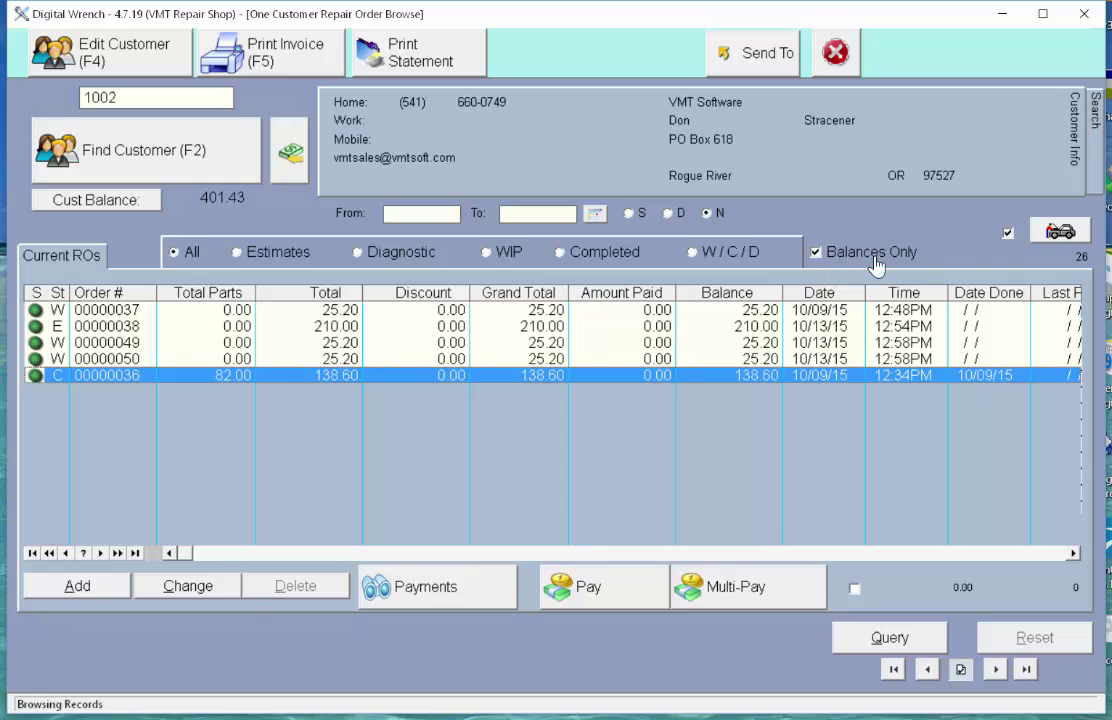
pyautogui.click(1006, 234)
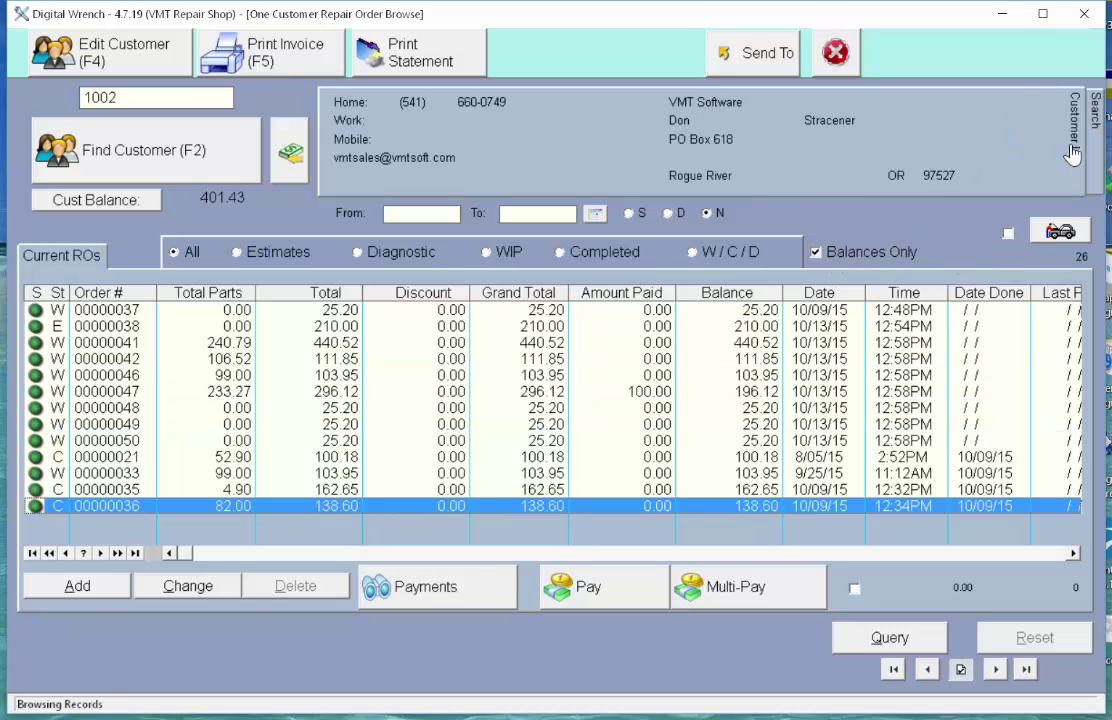
# Step: Search the customer's repair orders for "oil change" within Labor
pyautogui.click(1094, 110)
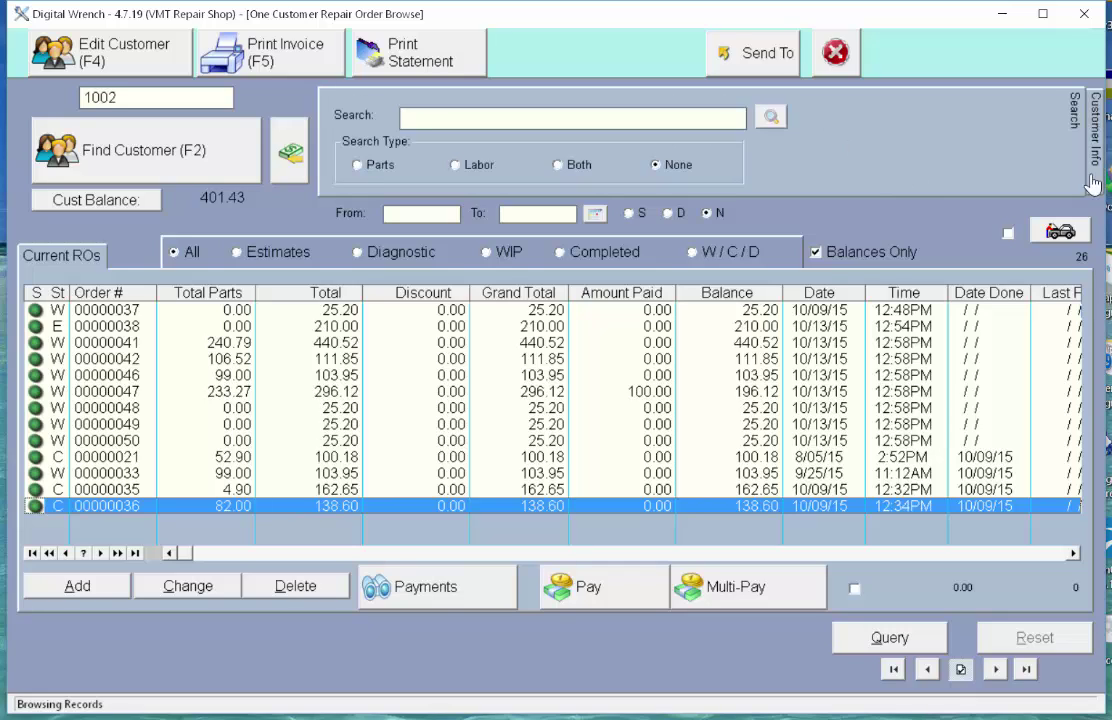
pyautogui.click(548, 114)
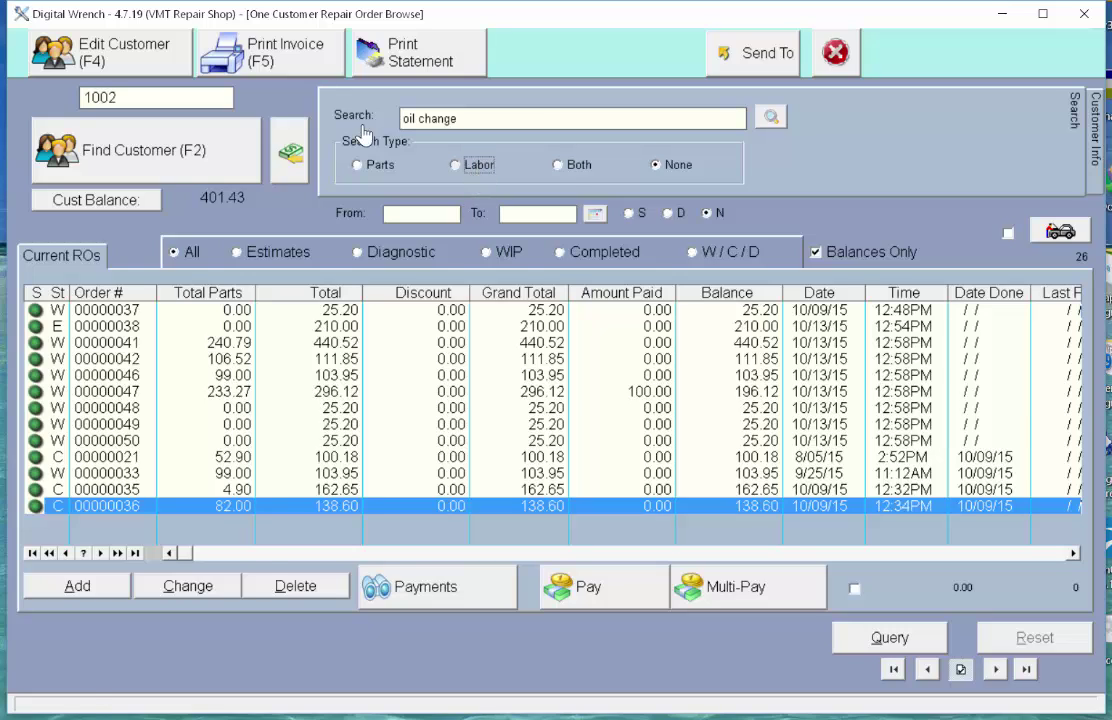
pyautogui.click(474, 168)
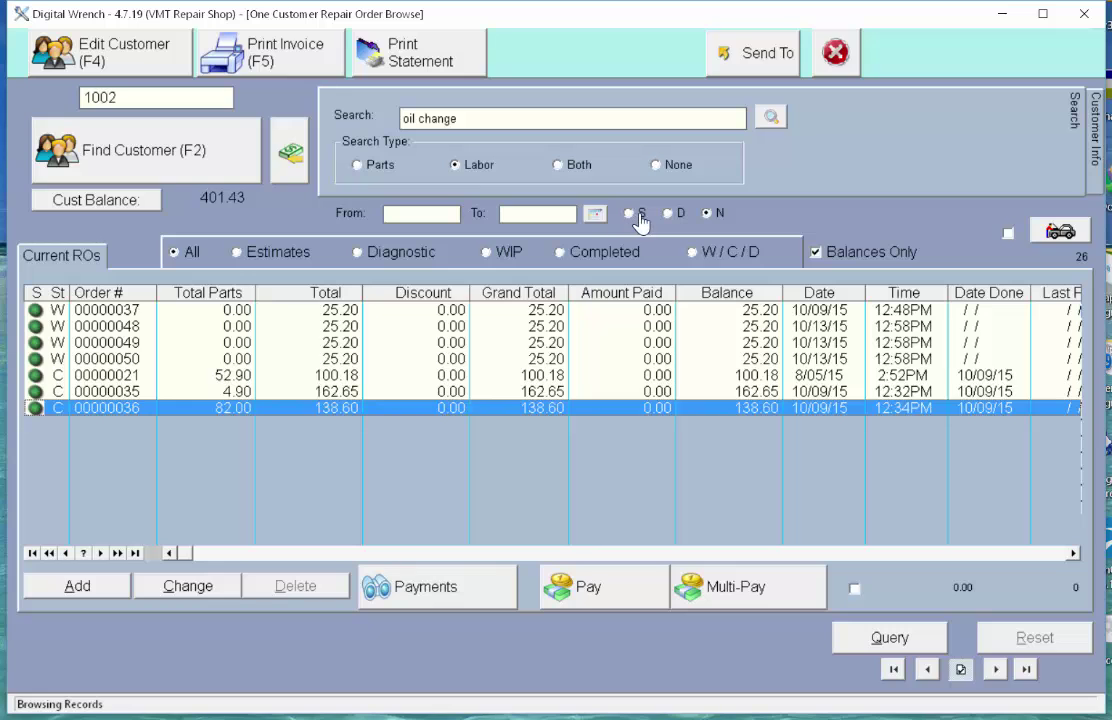
# Step: Compare the order list under date options S and D, and return it to N
pyautogui.click(628, 213)
pyautogui.click(667, 213)
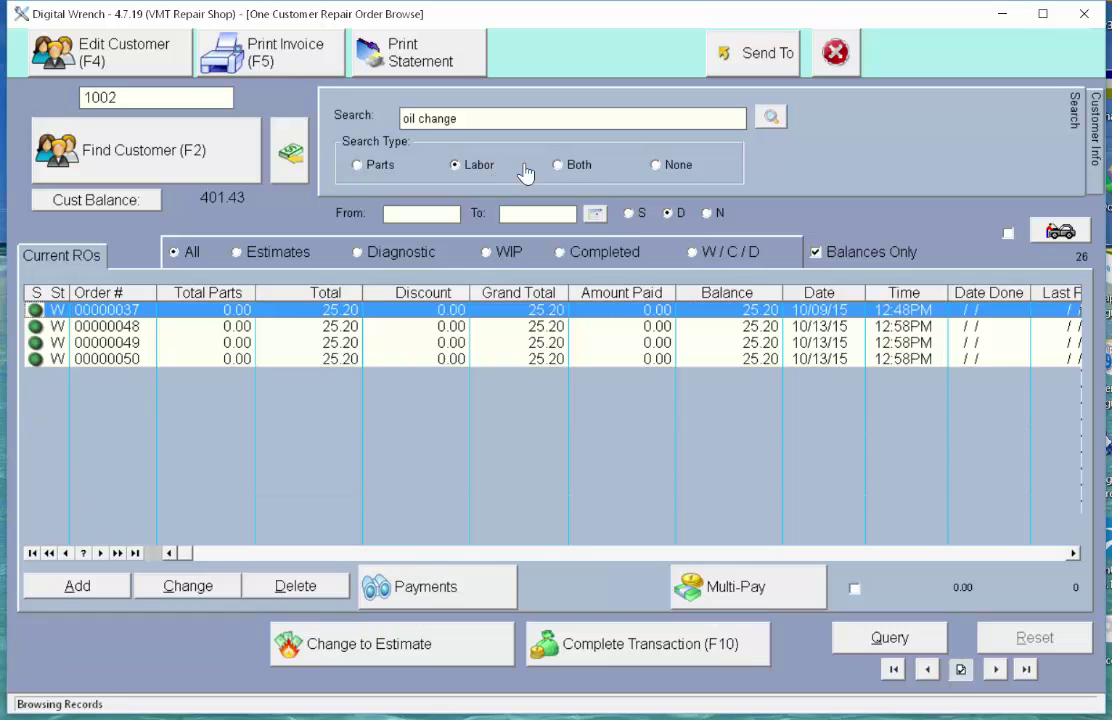
pyautogui.click(709, 214)
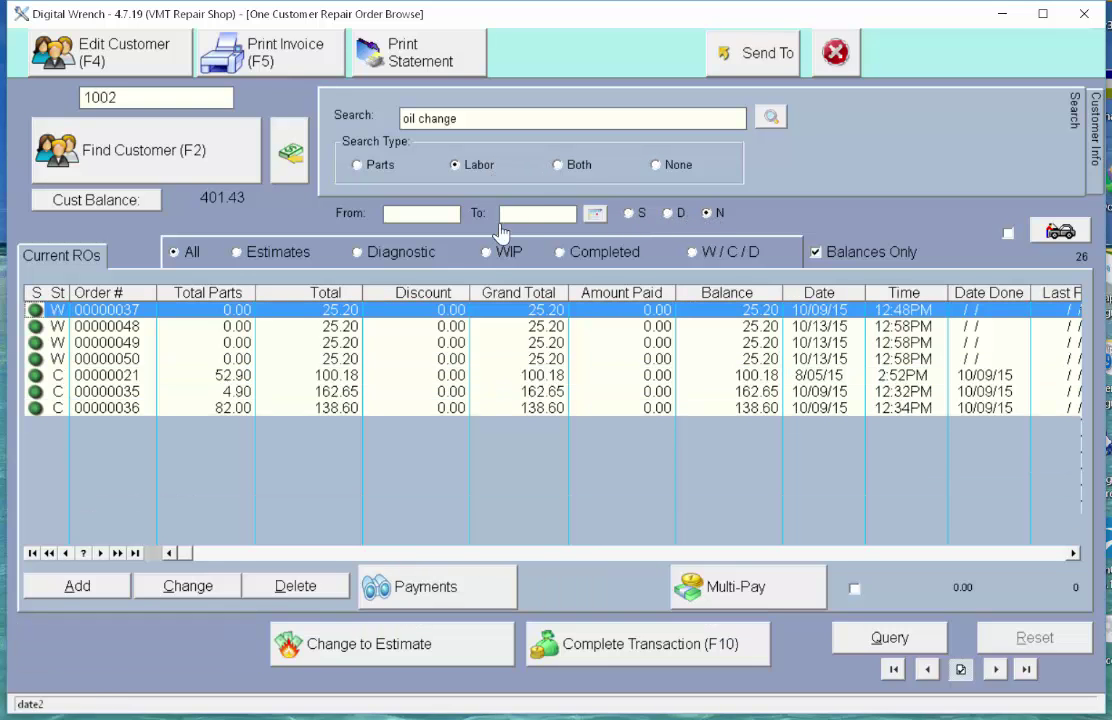
# Step: Limit the orders to the previous month, 9/01/15 to 9/30/15, using date option S
pyautogui.click(595, 213)
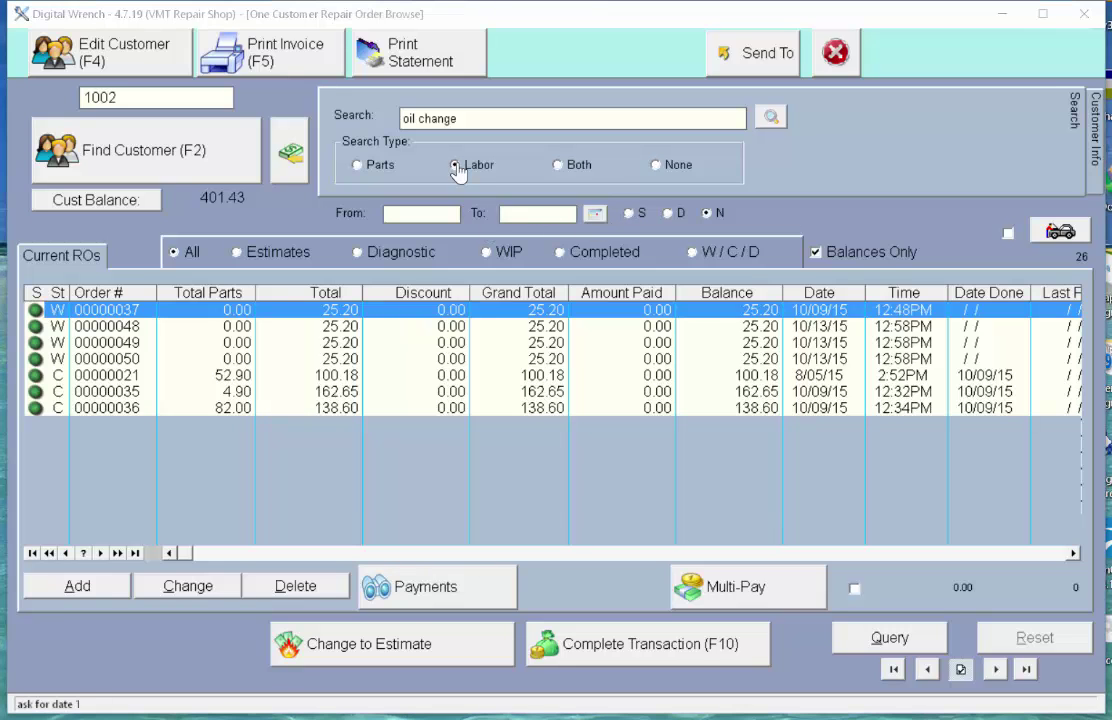
pyautogui.click(400, 389)
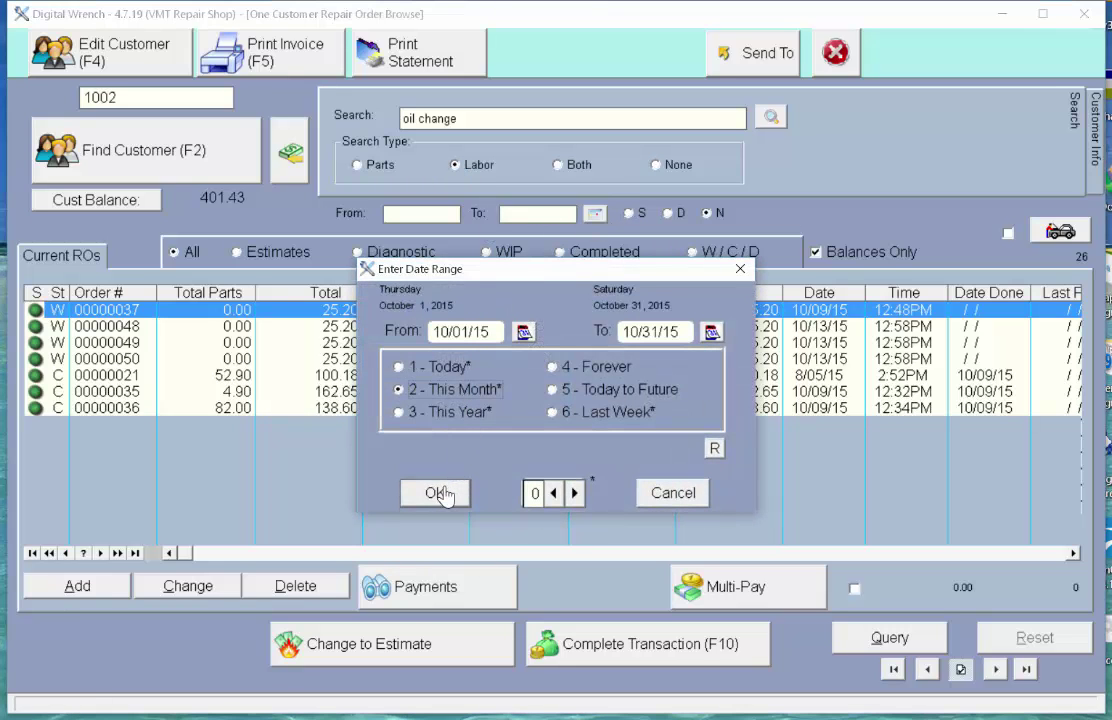
pyautogui.click(553, 493)
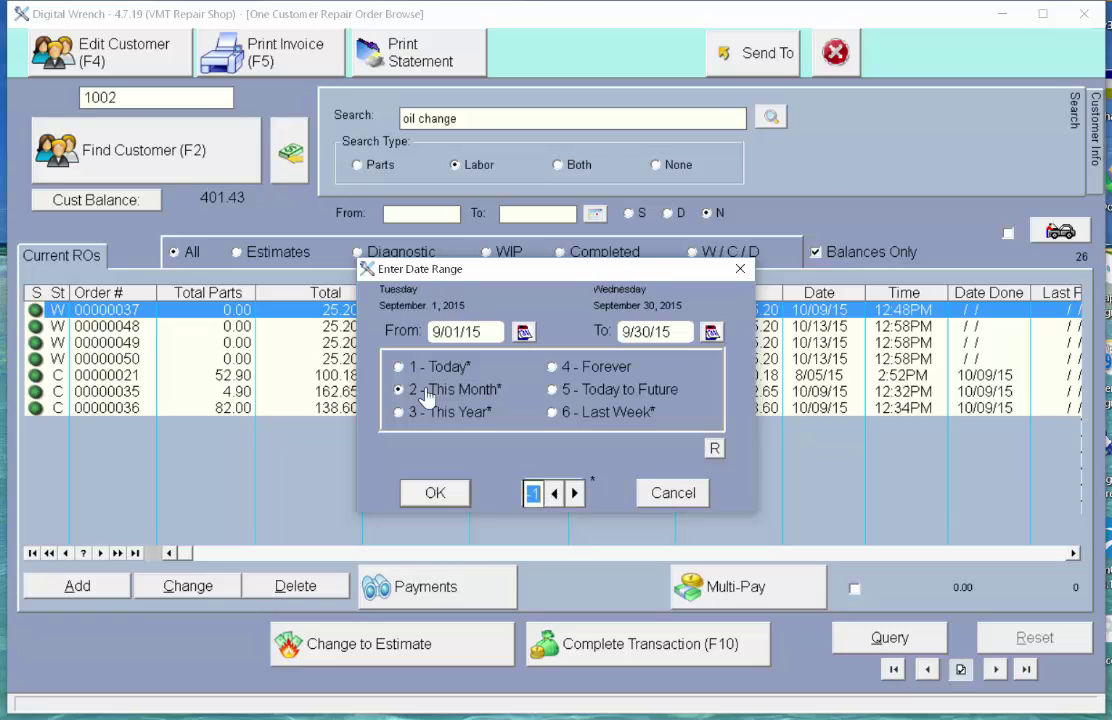
pyautogui.click(435, 492)
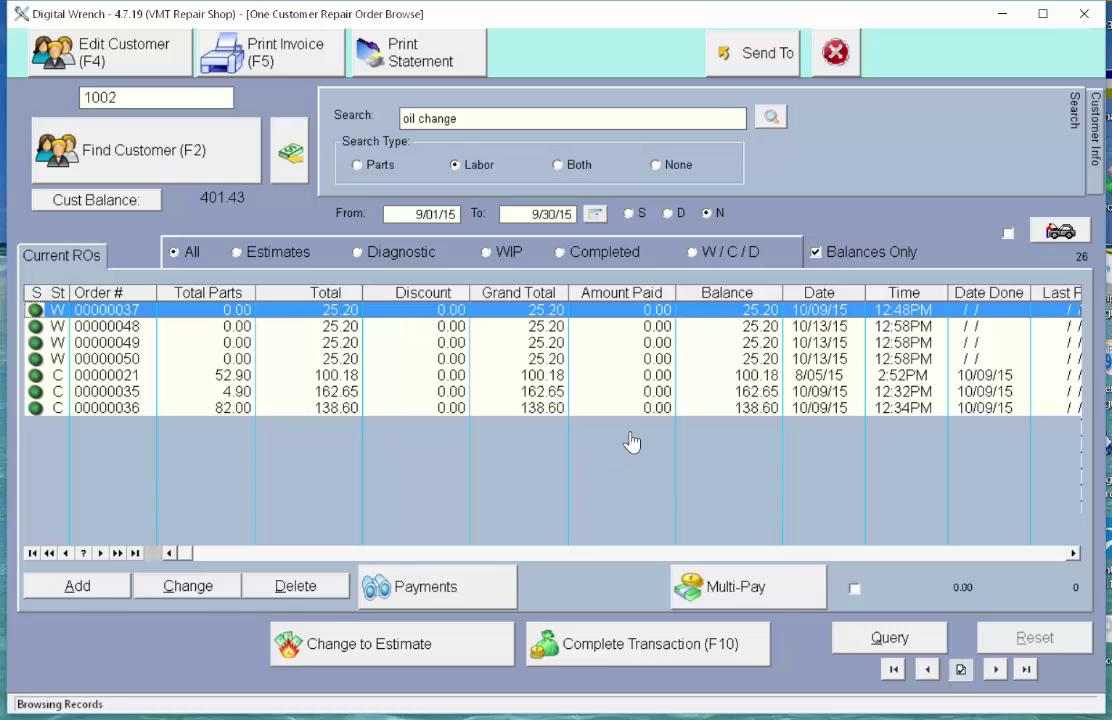
pyautogui.click(667, 213)
pyautogui.click(632, 214)
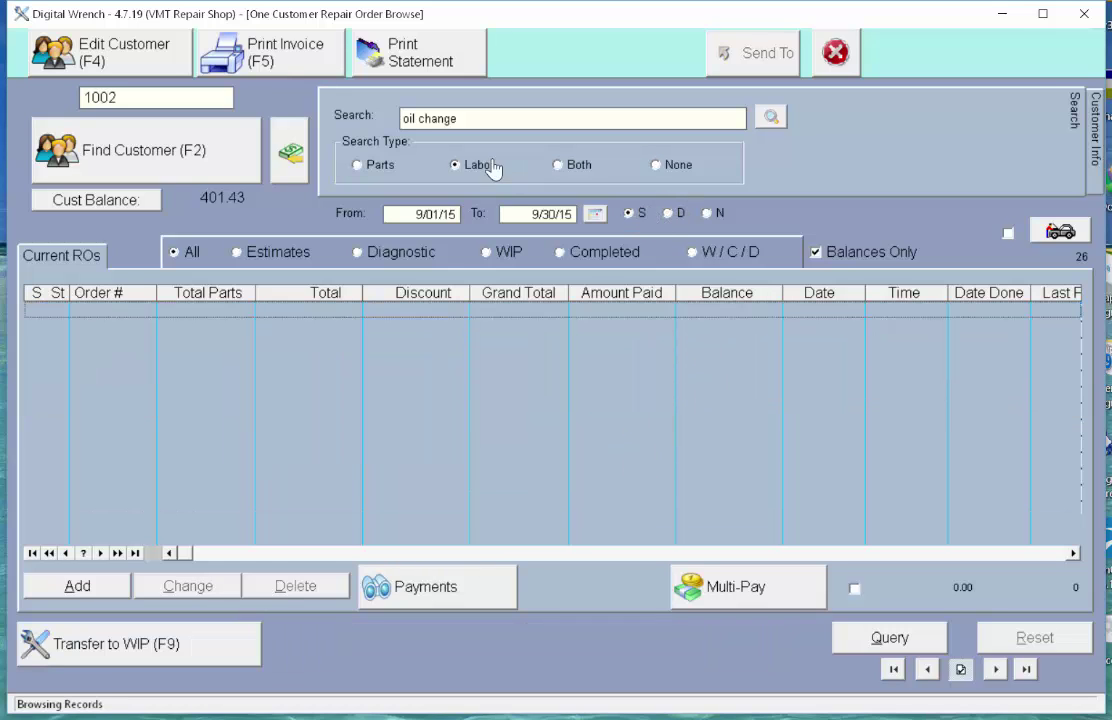
# Step: Set the date option back to N and view the Send To destinations and document formats for the order list
pyautogui.click(718, 215)
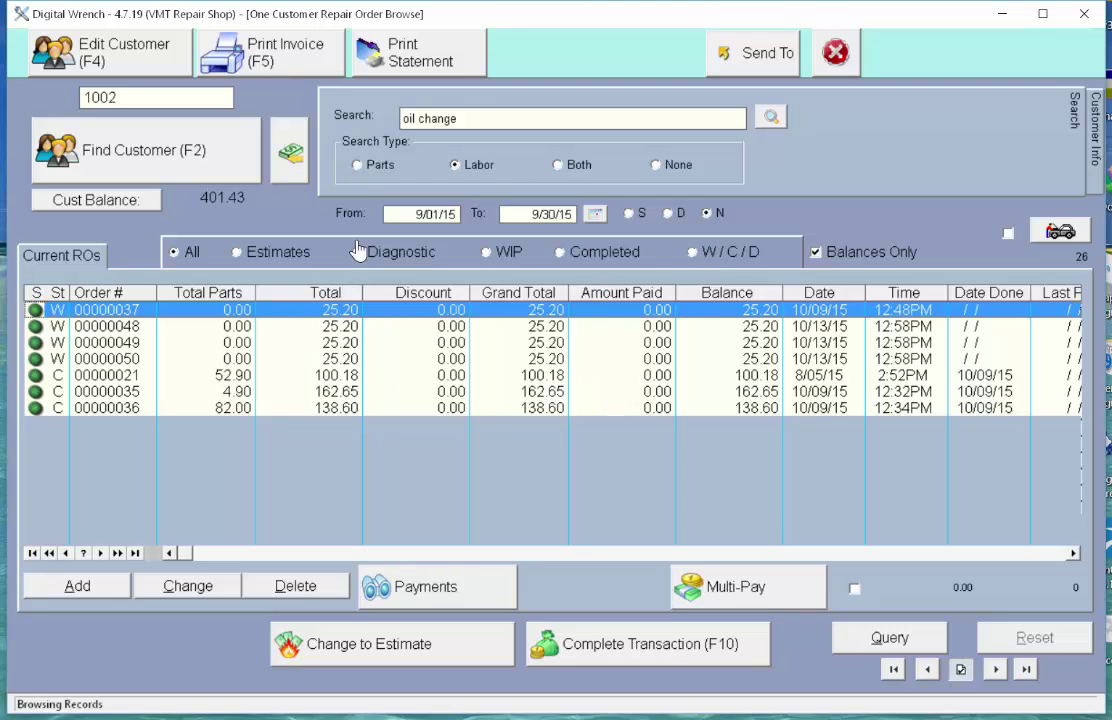
pyautogui.doubleClick(428, 358)
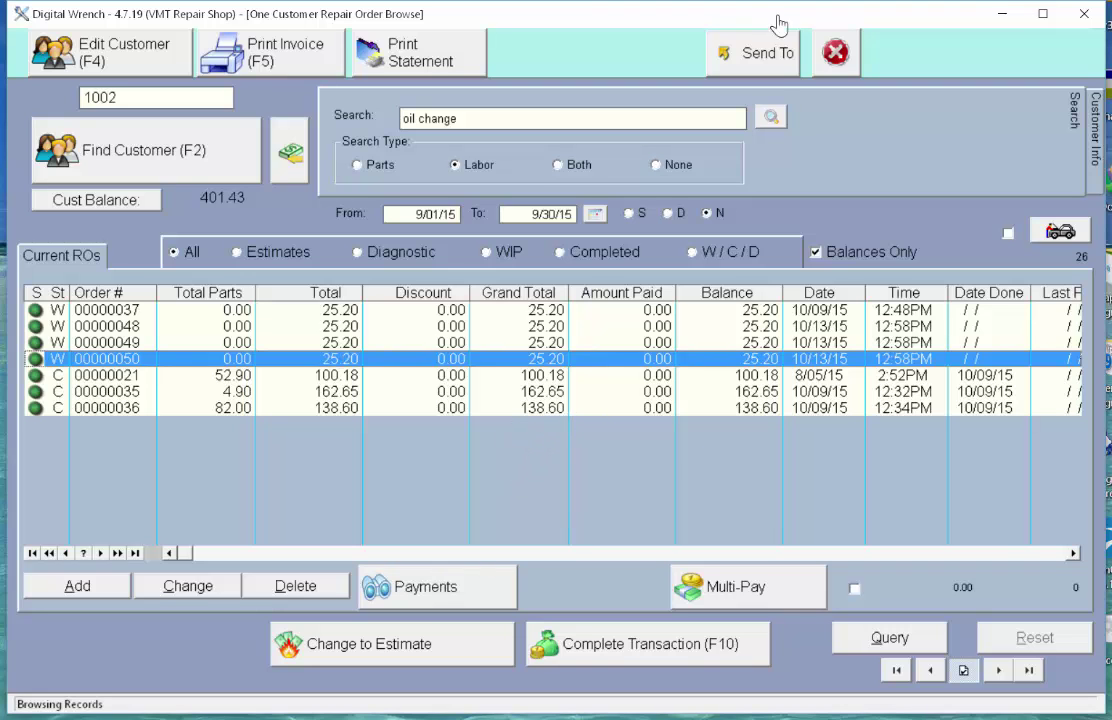
pyautogui.click(757, 53)
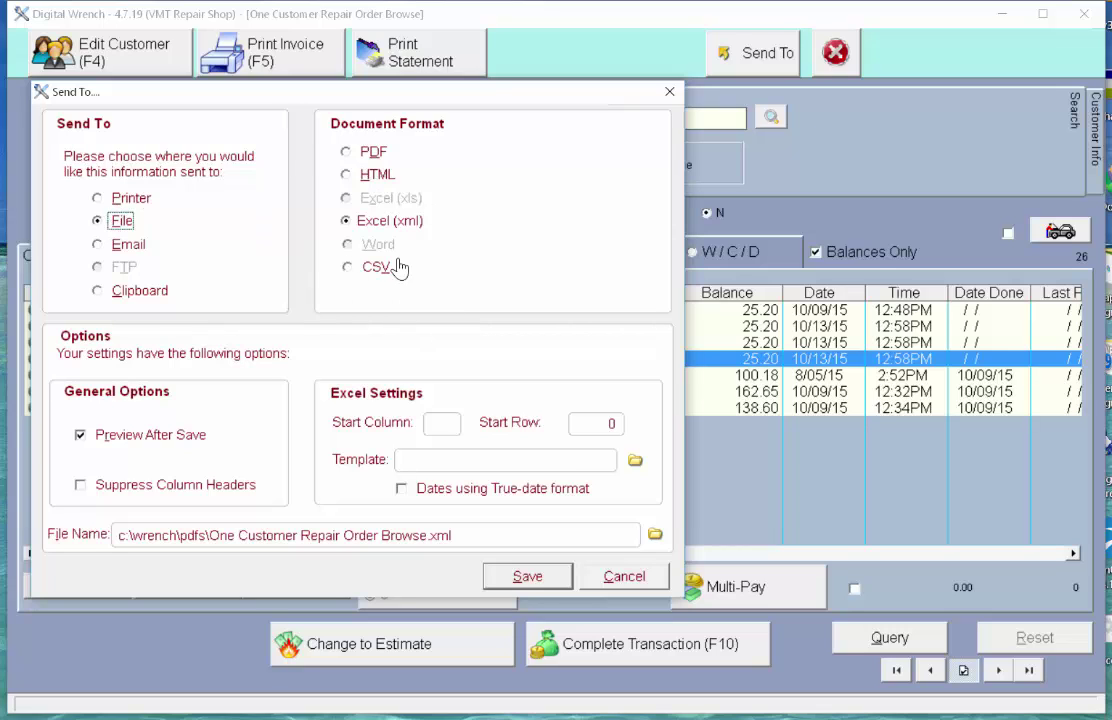
pyautogui.click(632, 586)
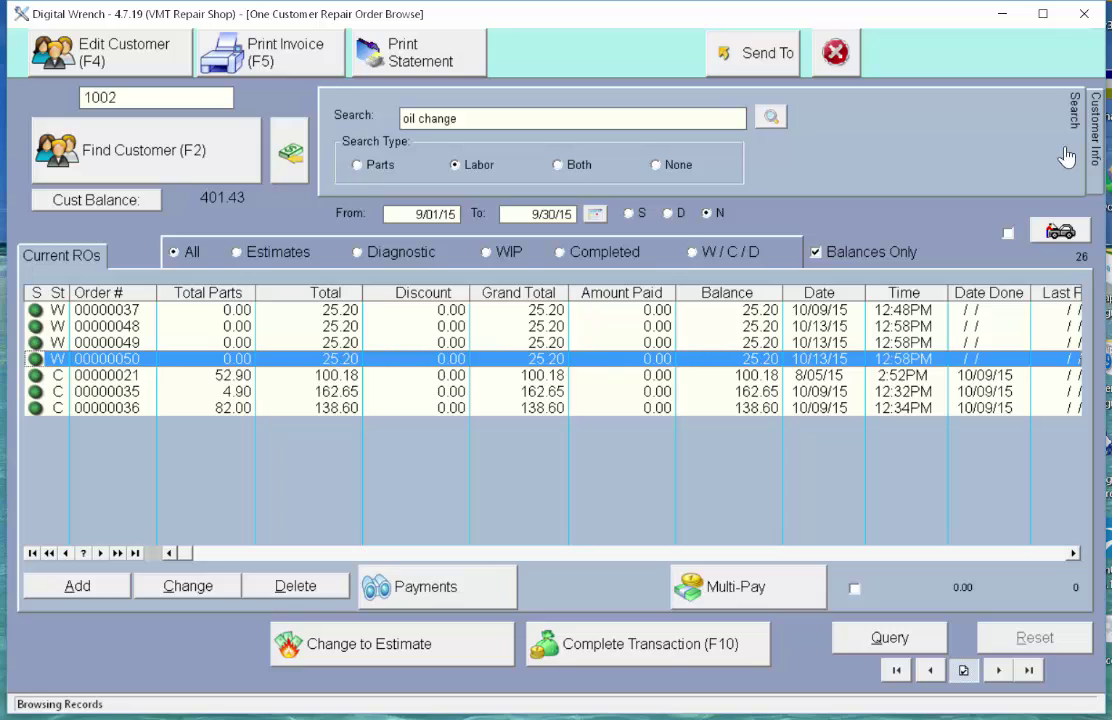
# Step: Show the customer's contact information and run the saved query "U20 checked" on the repair orders, refreshing the list
pyautogui.click(1100, 155)
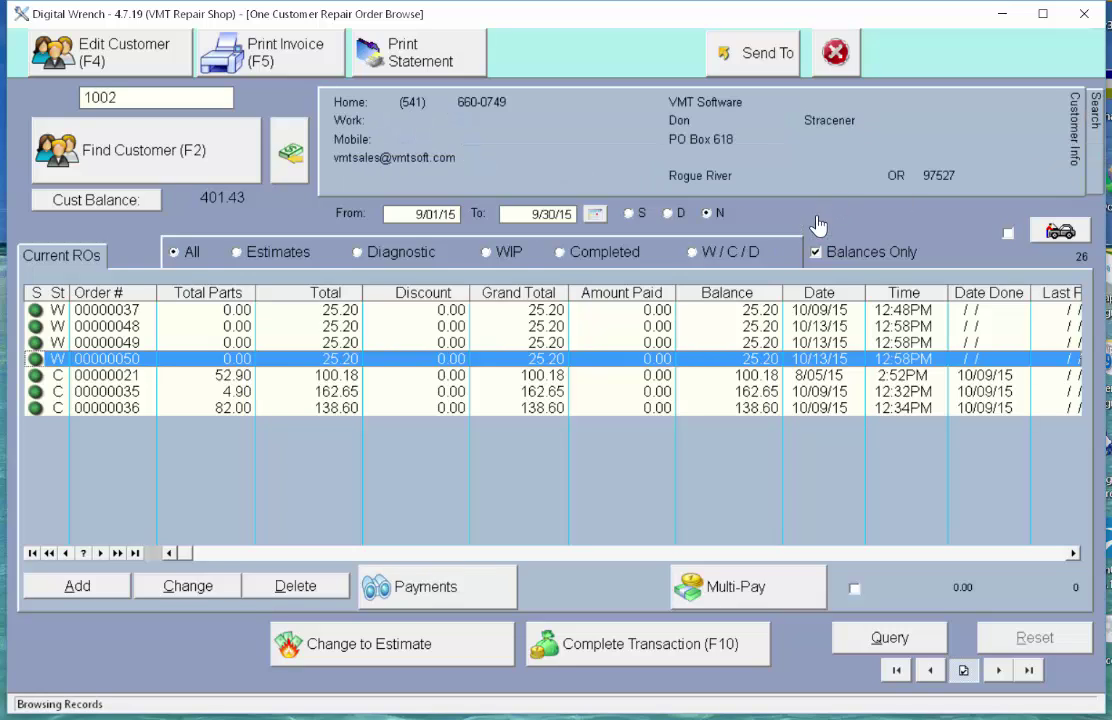
pyautogui.click(890, 640)
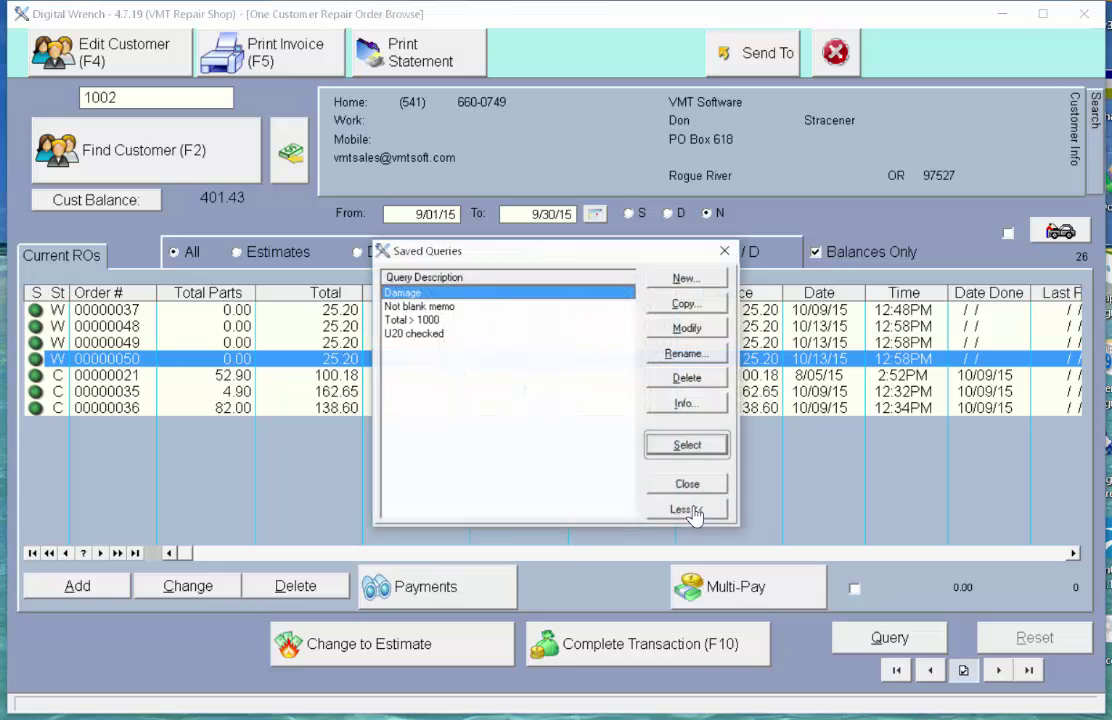
pyautogui.click(401, 336)
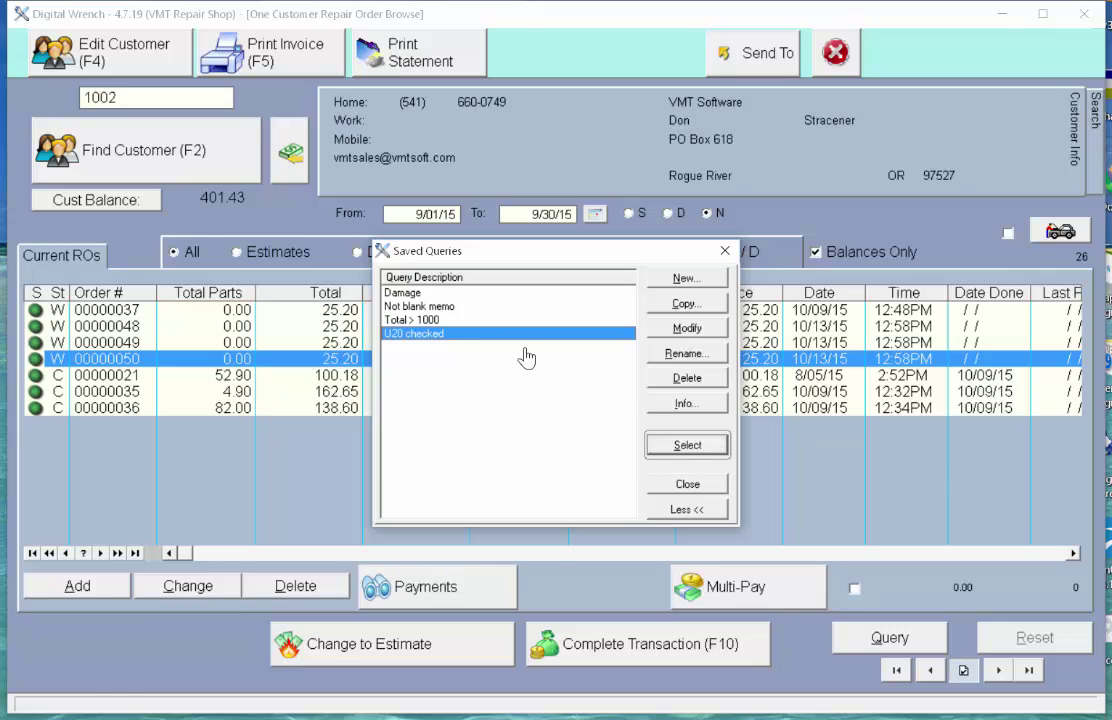
pyautogui.click(678, 450)
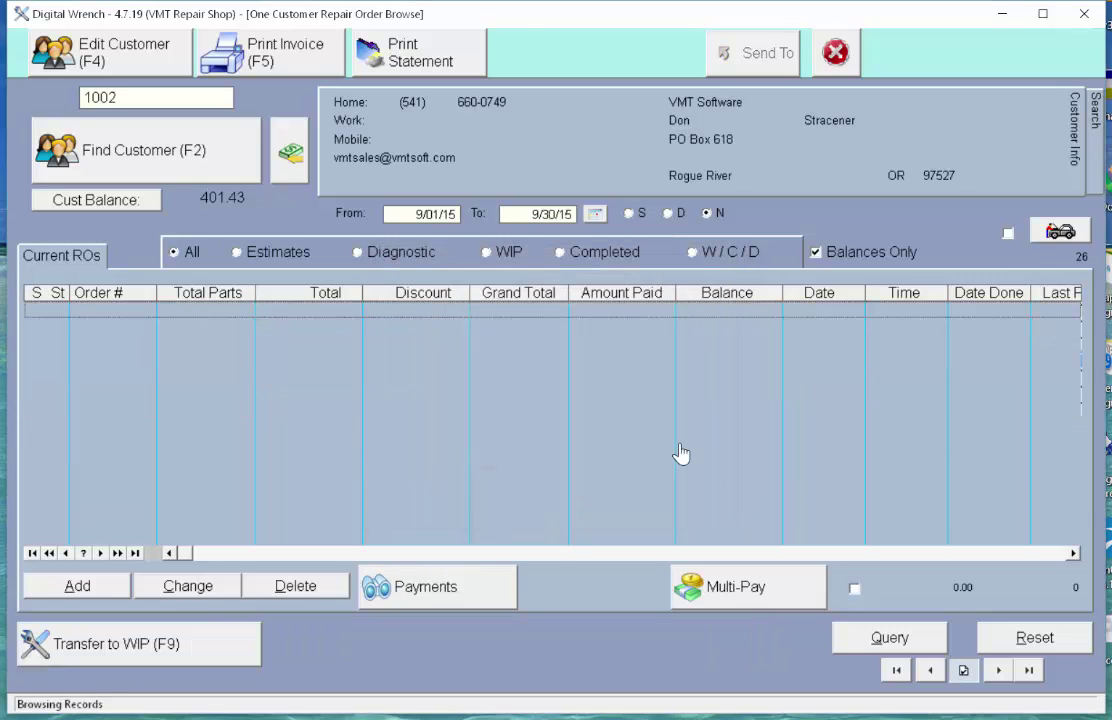
pyautogui.click(964, 671)
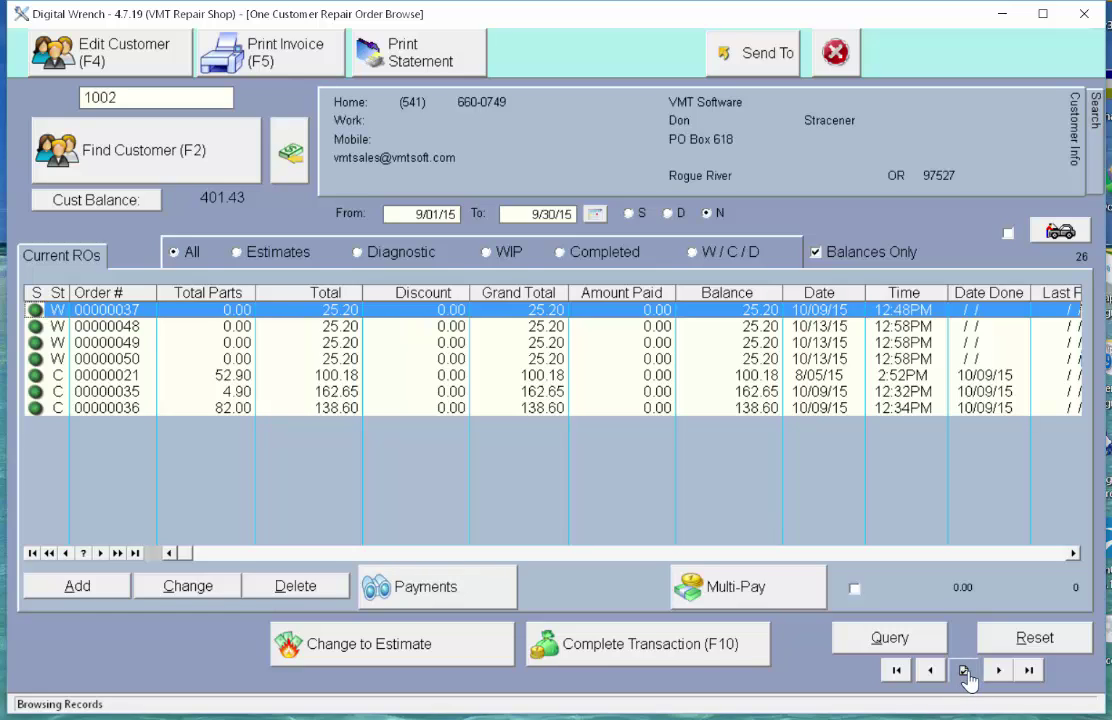
# Step: View the Check it Screen of the completed repair order dated 8/05/15, and close the order without saving
pyautogui.click(284, 378)
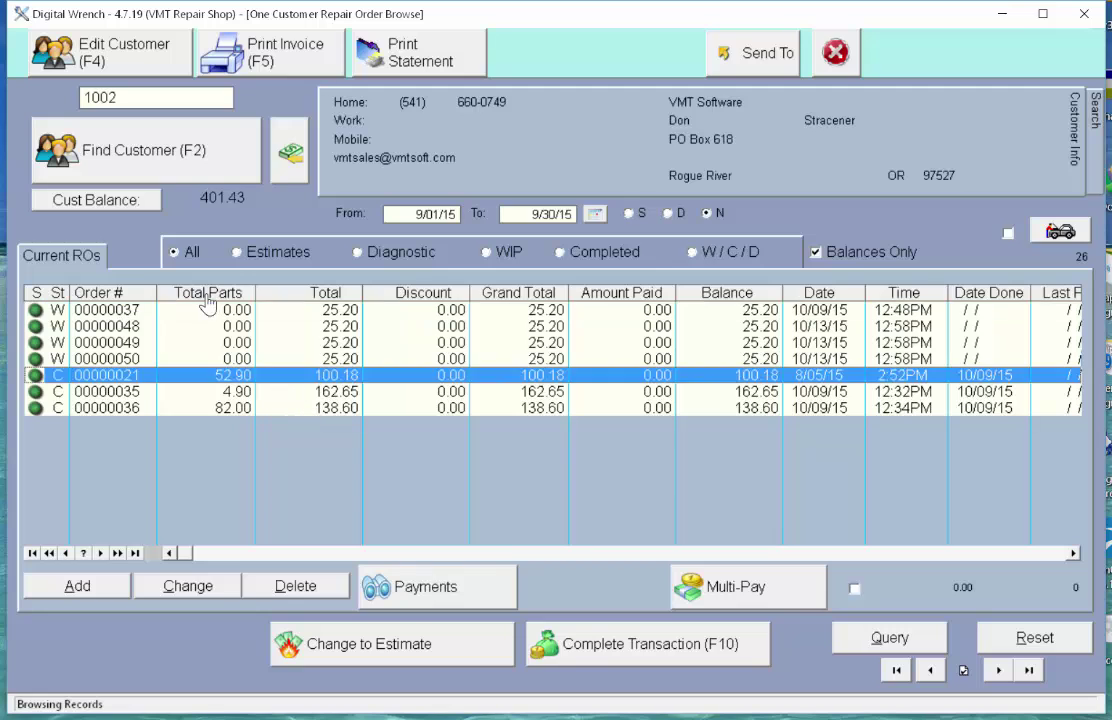
pyautogui.doubleClick(284, 380)
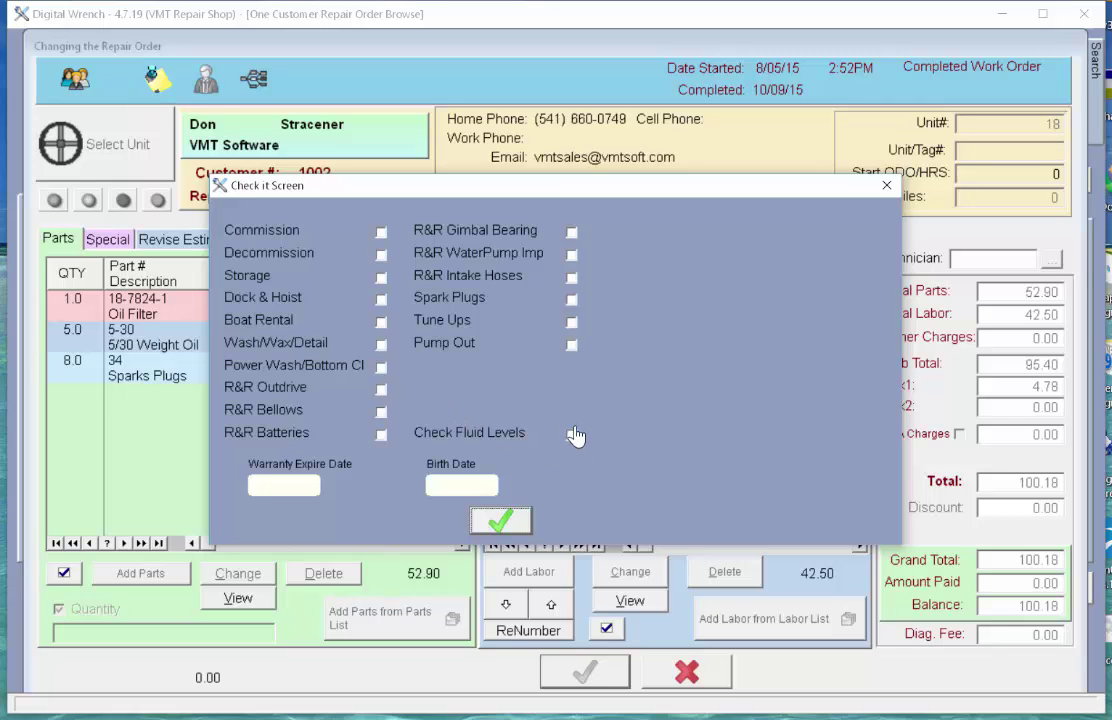
pyautogui.click(502, 521)
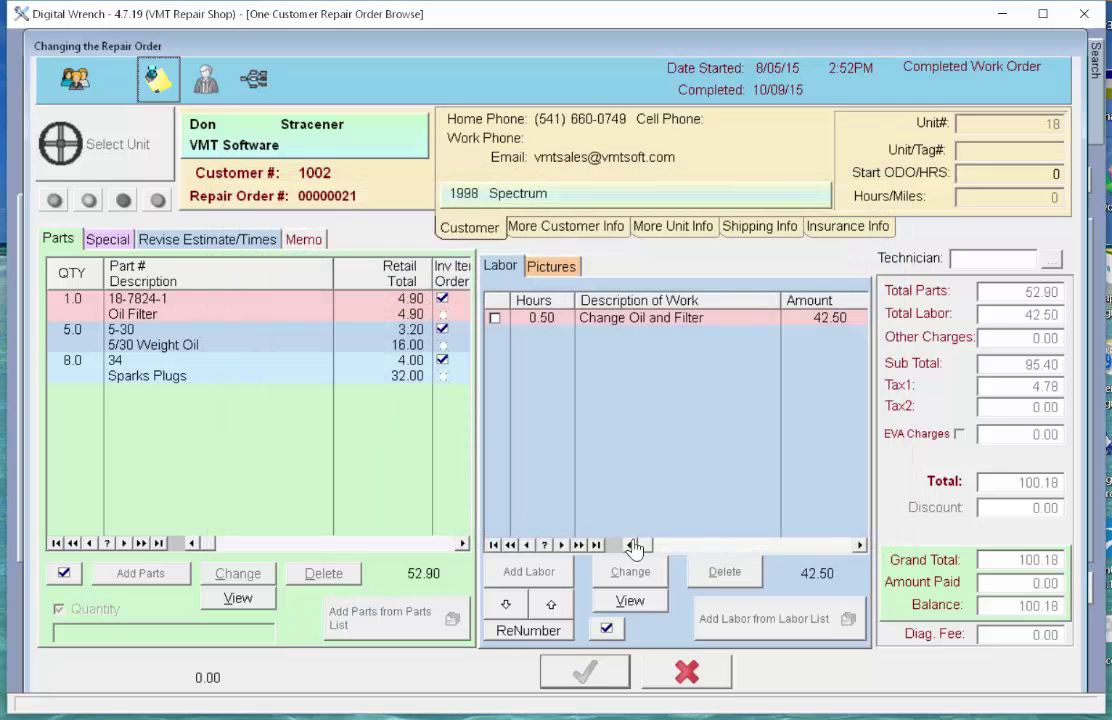
pyautogui.click(675, 667)
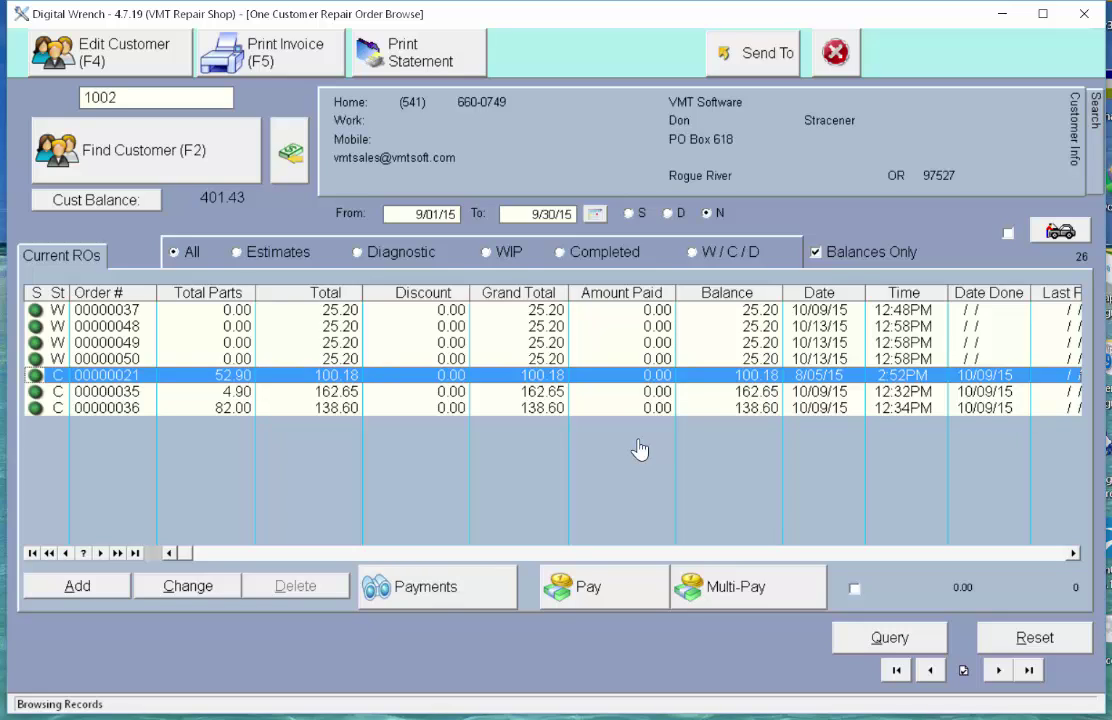
# Step: Run the saved query "U20 checked" once more and refresh the repair order list
pyautogui.click(889, 638)
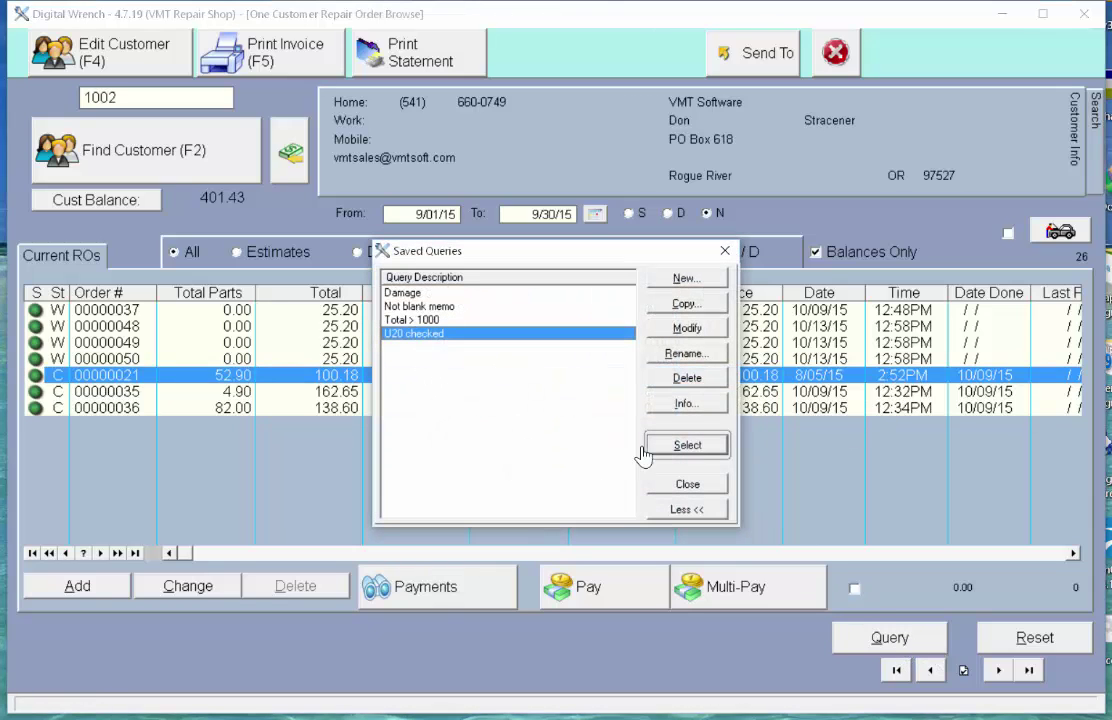
pyautogui.click(690, 445)
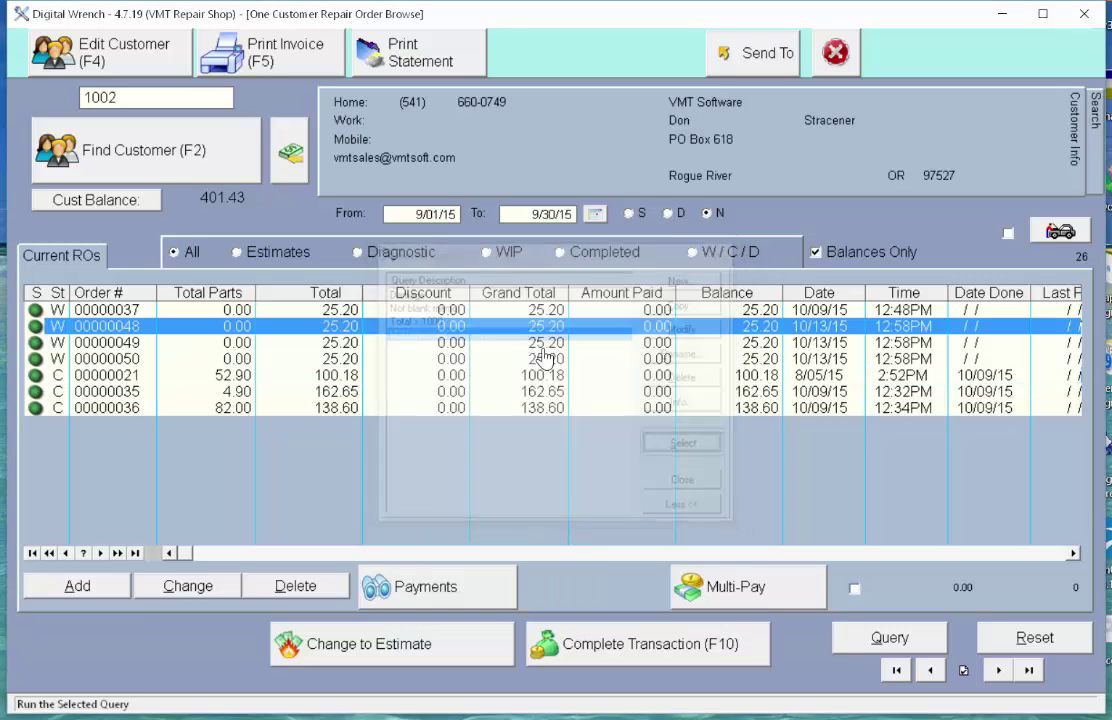
pyautogui.click(958, 671)
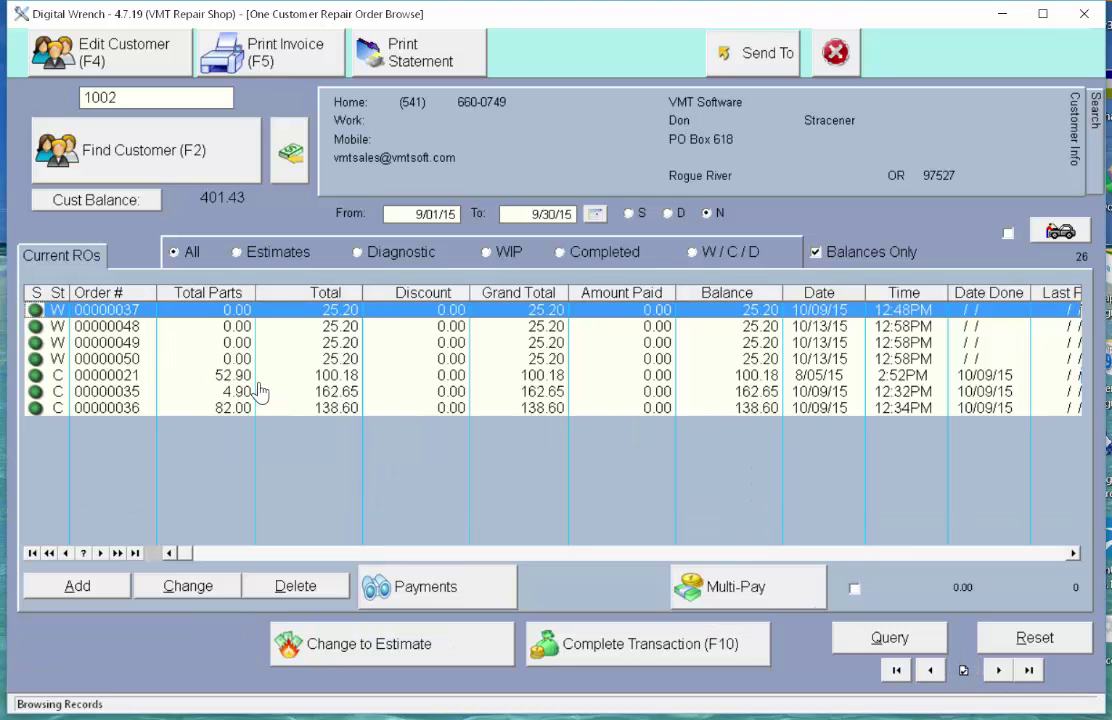
# Step: Turn off the Balances Only filter and reset the query on the repair order list
pyautogui.click(872, 252)
pyautogui.click(1070, 645)
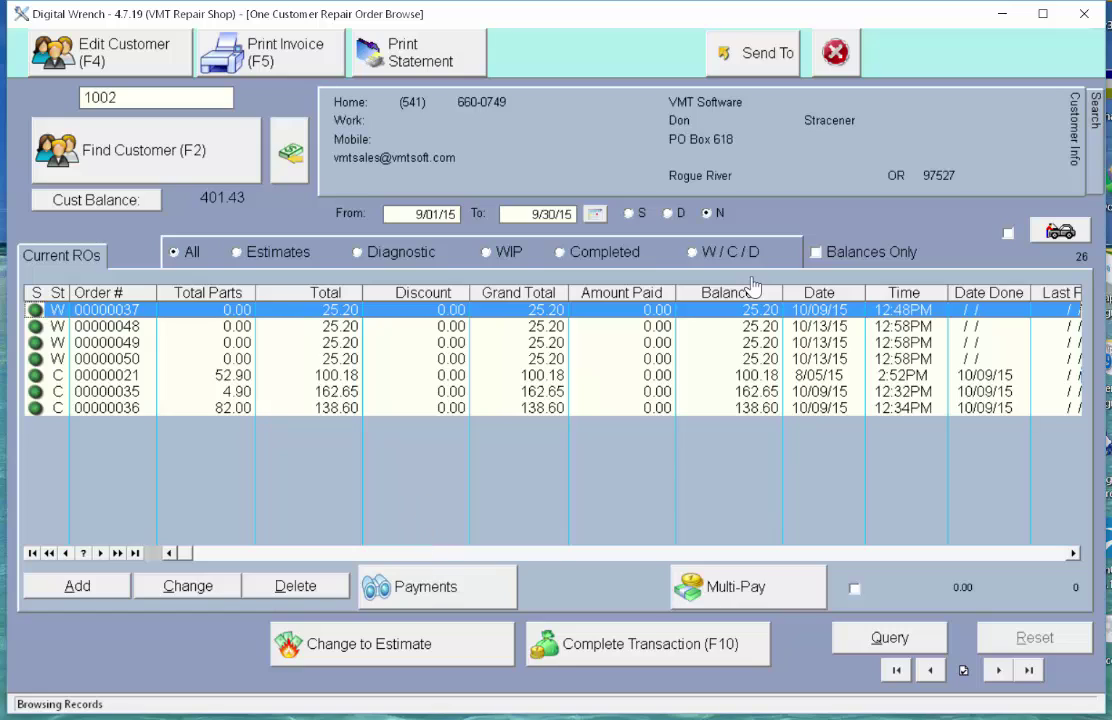